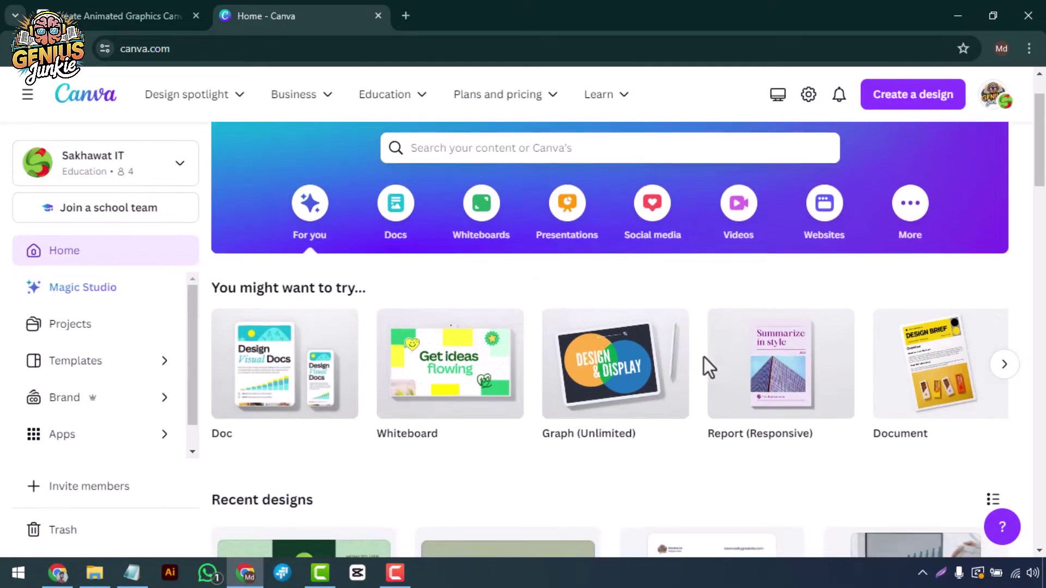
Browse through Canva's suggested design types on the home page
{"action": "scroll", "coordinate": [706, 374], "scroll_direction": "up", "scroll_amount": 2}
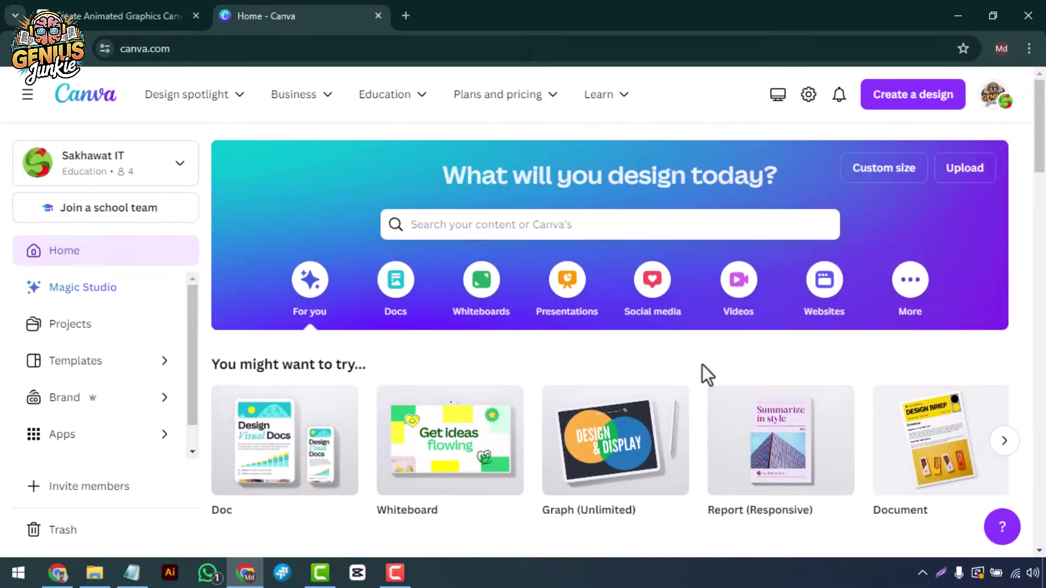
{"action": "scroll", "coordinate": [706, 374], "scroll_direction": "down", "scroll_amount": 2}
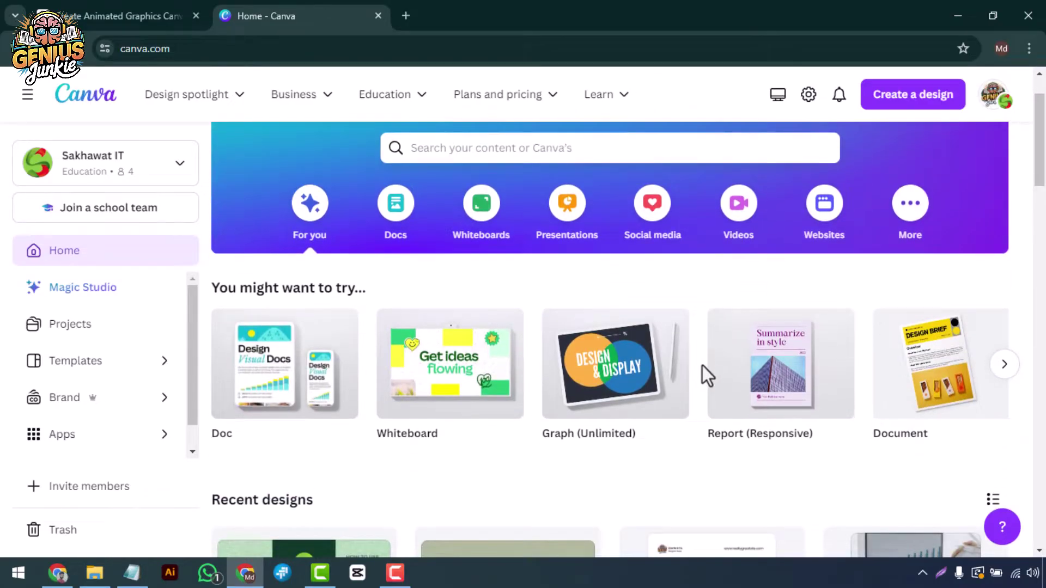
{"action": "scroll", "coordinate": [701, 365], "scroll_direction": "up", "scroll_amount": 2}
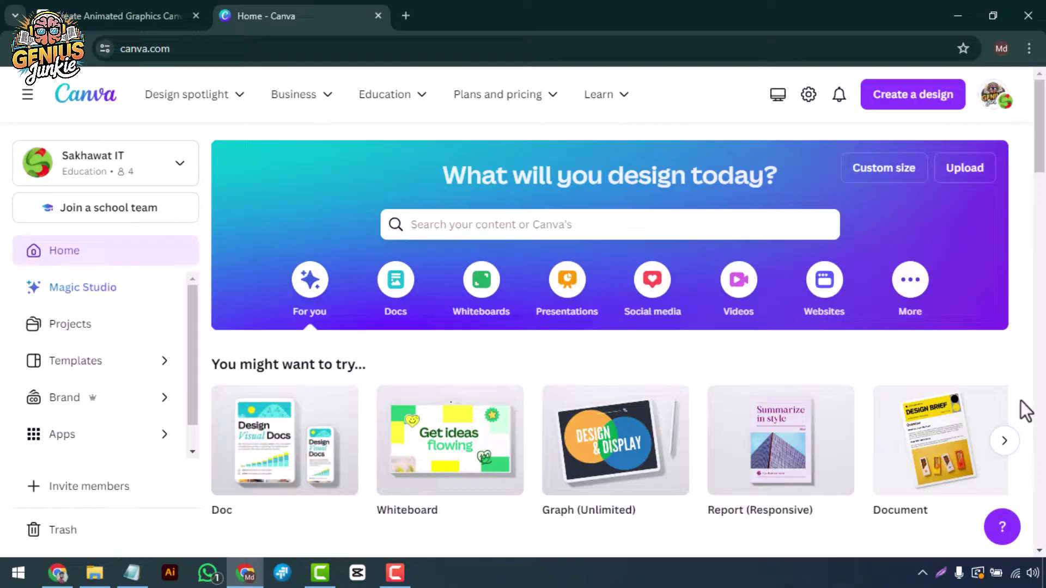
{"action": "left_click", "coordinate": [1009, 443]}
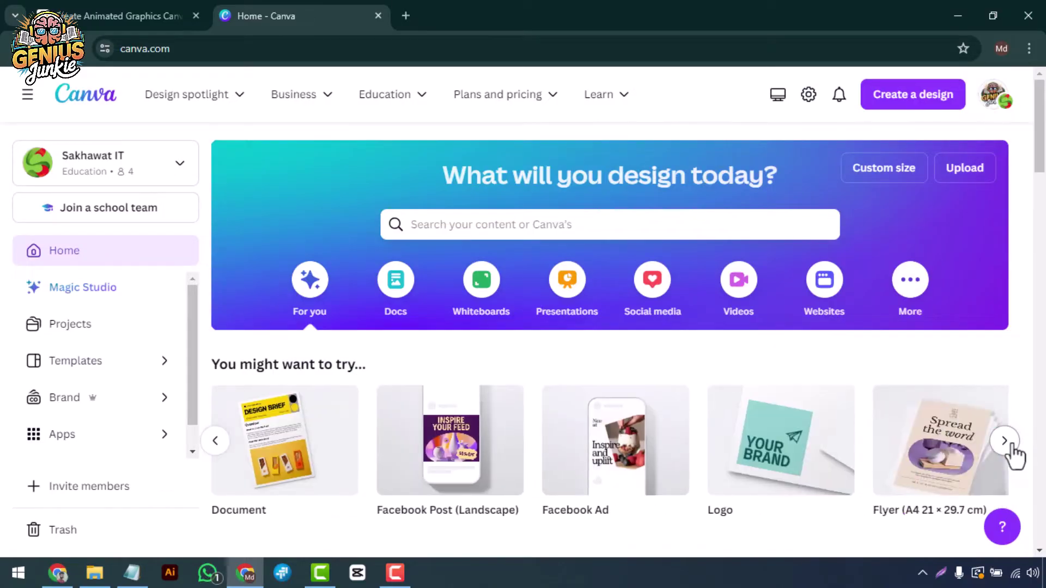
{"action": "left_click", "coordinate": [1008, 444]}
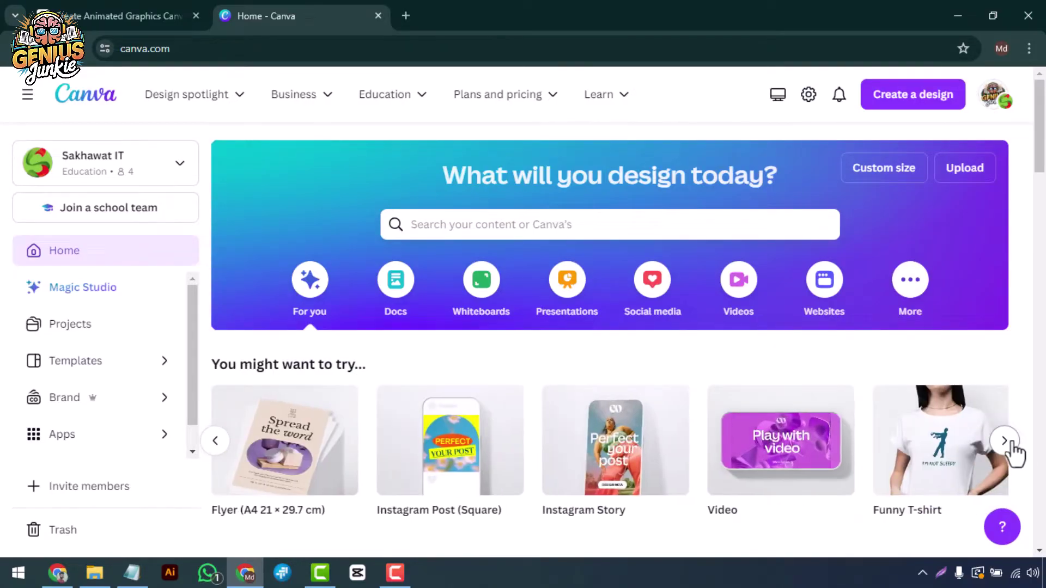
{"action": "left_click", "coordinate": [1004, 441]}
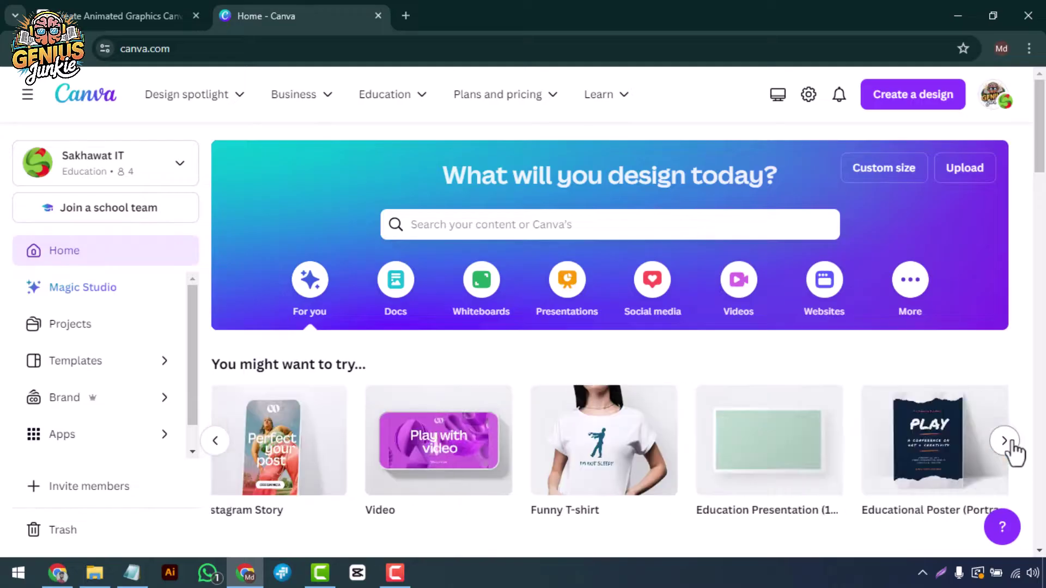
{"action": "left_click", "coordinate": [1005, 441]}
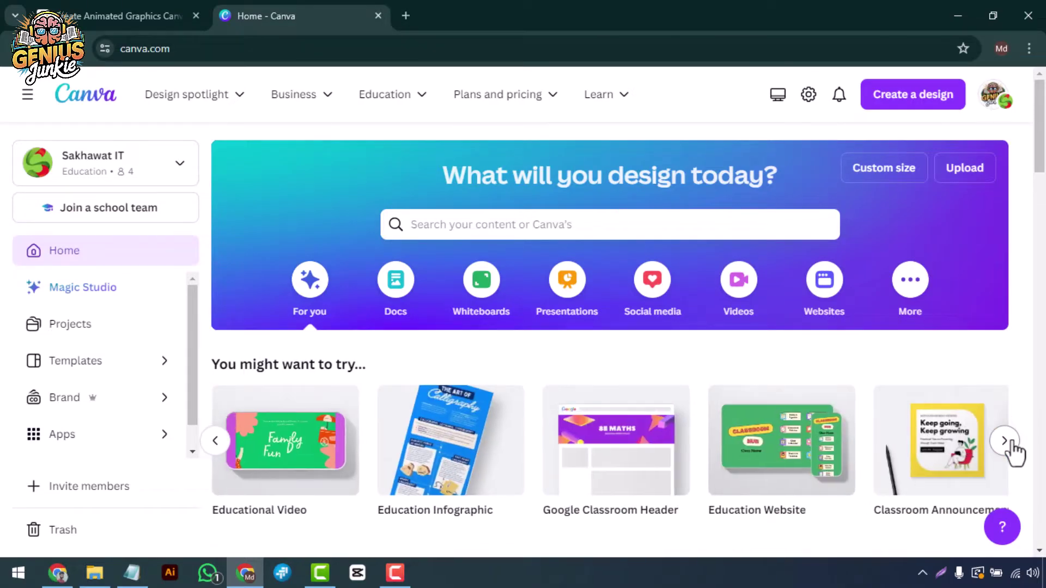
{"action": "left_click", "coordinate": [1005, 441]}
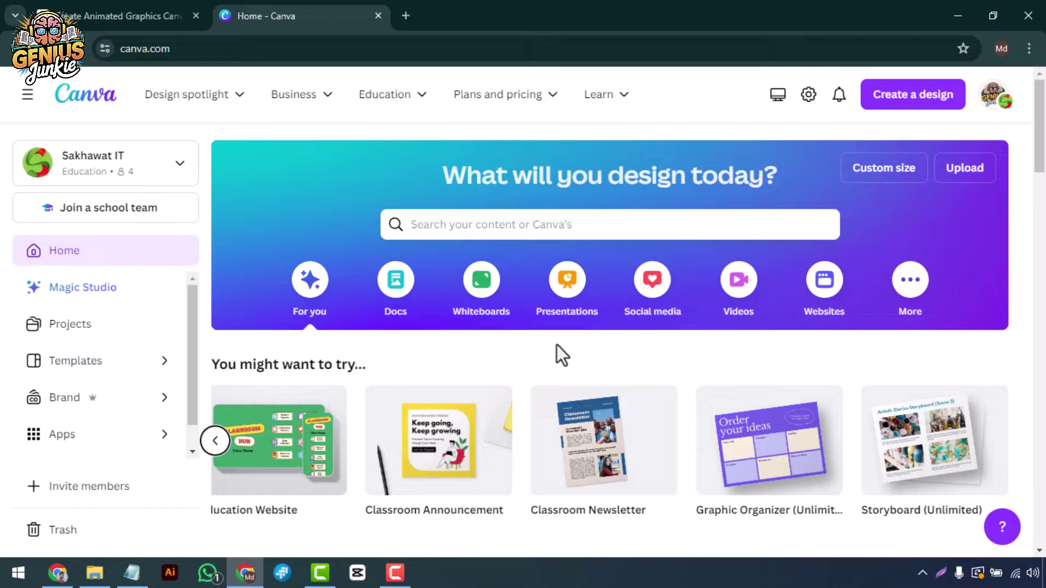
{"action": "scroll", "coordinate": [564, 354], "scroll_direction": "down", "scroll_amount": 2}
{"action": "scroll", "coordinate": [564, 353], "scroll_direction": "up", "scroll_amount": 2}
Search 'product label' and open the Green Orange Modern Gradient Skincare Product Label template
{"action": "left_click", "coordinate": [560, 222]}
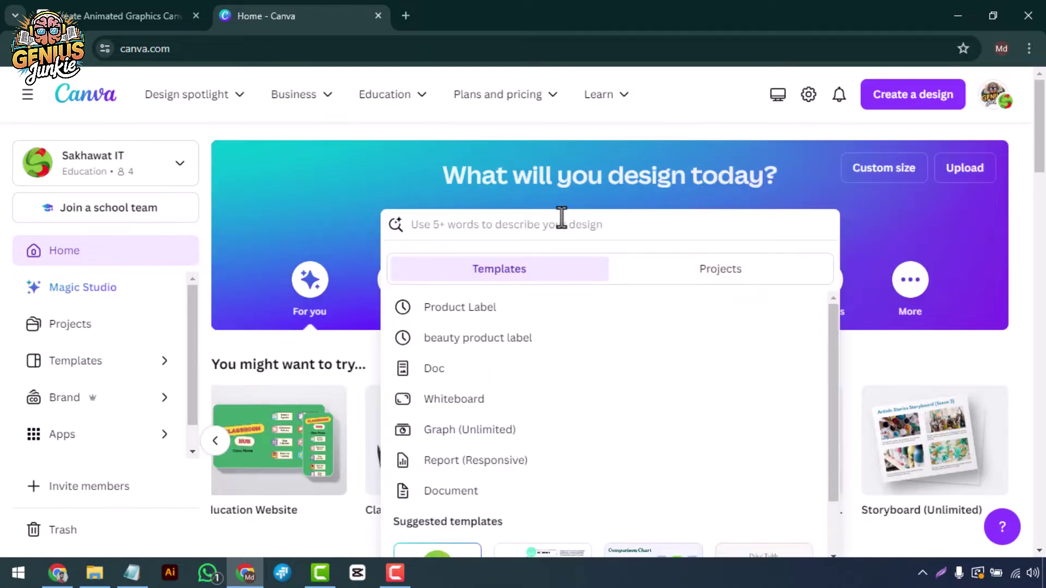
{"action": "type", "text": "product label"}
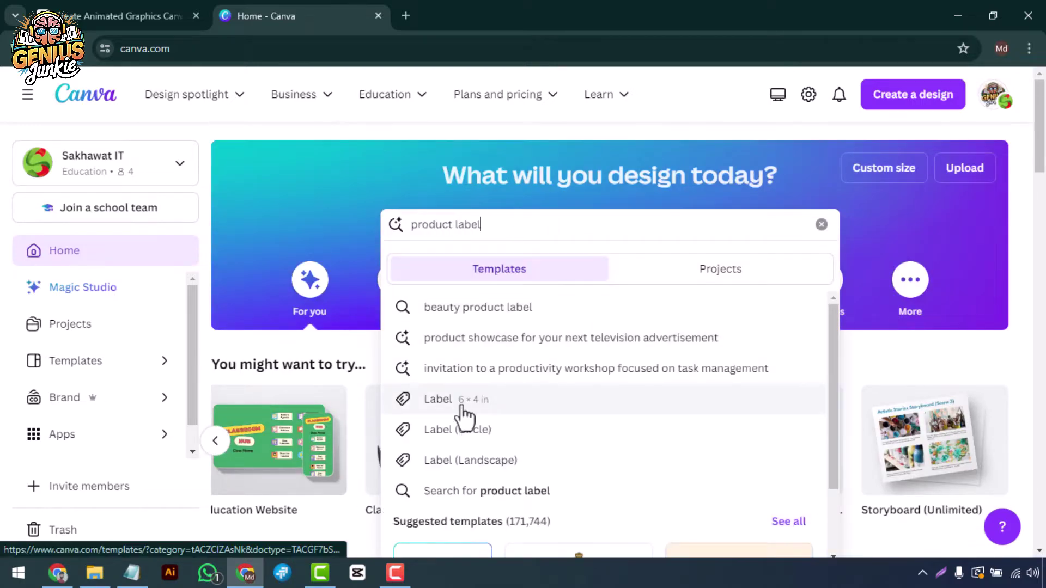
{"action": "left_click", "coordinate": [460, 406]}
{"action": "scroll", "coordinate": [561, 257], "scroll_direction": "down", "scroll_amount": 3}
{"action": "scroll", "coordinate": [724, 259], "scroll_direction": "down", "scroll_amount": 3}
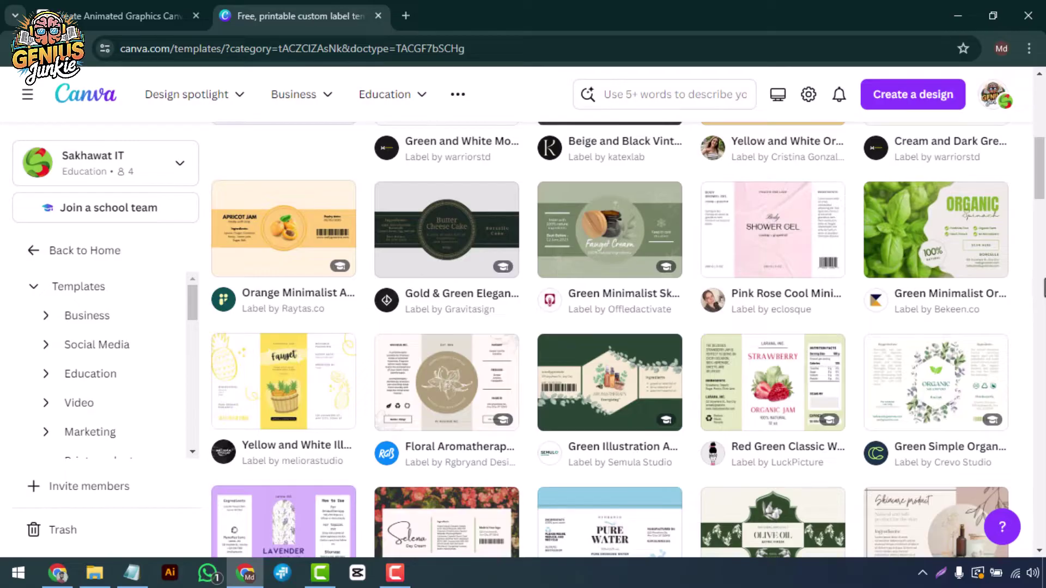
{"action": "scroll", "coordinate": [1043, 288], "scroll_direction": "down", "scroll_amount": 1}
{"action": "scroll", "coordinate": [1044, 297], "scroll_direction": "down", "scroll_amount": 2}
{"action": "scroll", "coordinate": [1043, 305], "scroll_direction": "down", "scroll_amount": 10}
{"action": "scroll", "coordinate": [1044, 309], "scroll_direction": "down", "scroll_amount": 4}
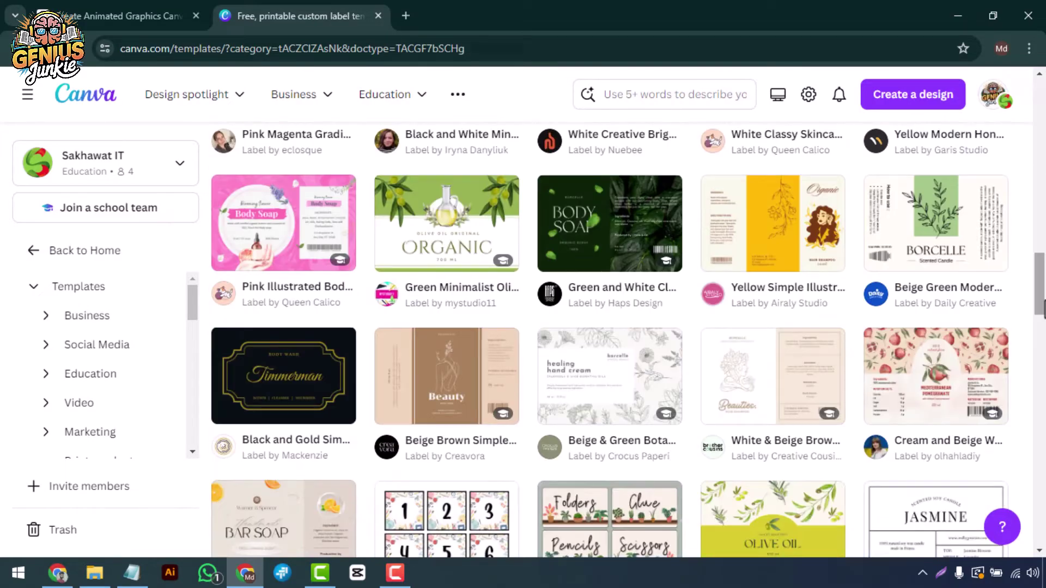
{"action": "scroll", "coordinate": [1044, 309], "scroll_direction": "down", "scroll_amount": 5}
{"action": "scroll", "coordinate": [1044, 309], "scroll_direction": "down", "scroll_amount": 5}
{"action": "scroll", "coordinate": [653, 321], "scroll_direction": "down", "scroll_amount": 5}
{"action": "scroll", "coordinate": [454, 332], "scroll_direction": "up", "scroll_amount": 3}
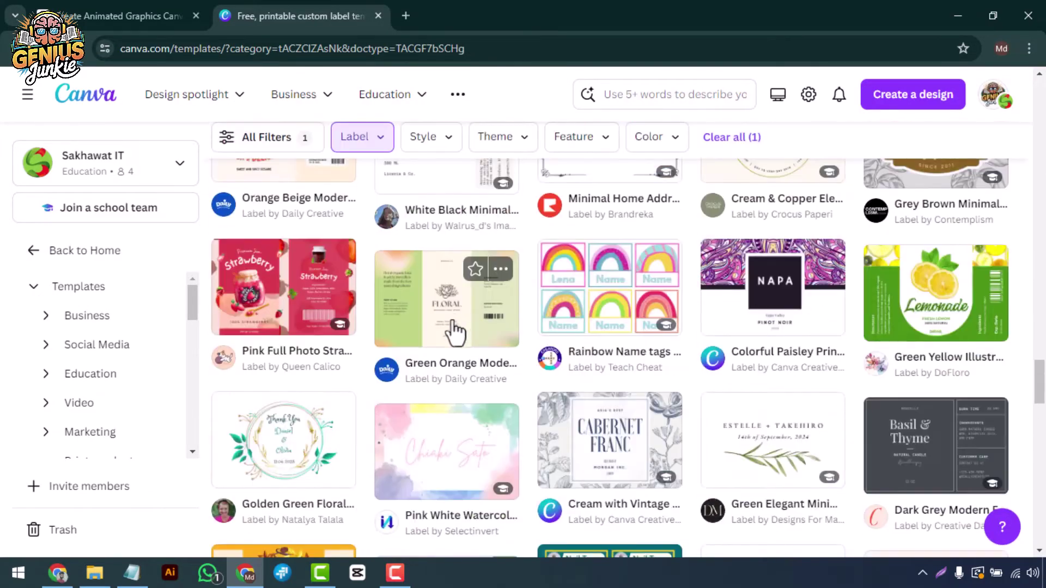
{"action": "left_click", "coordinate": [455, 333]}
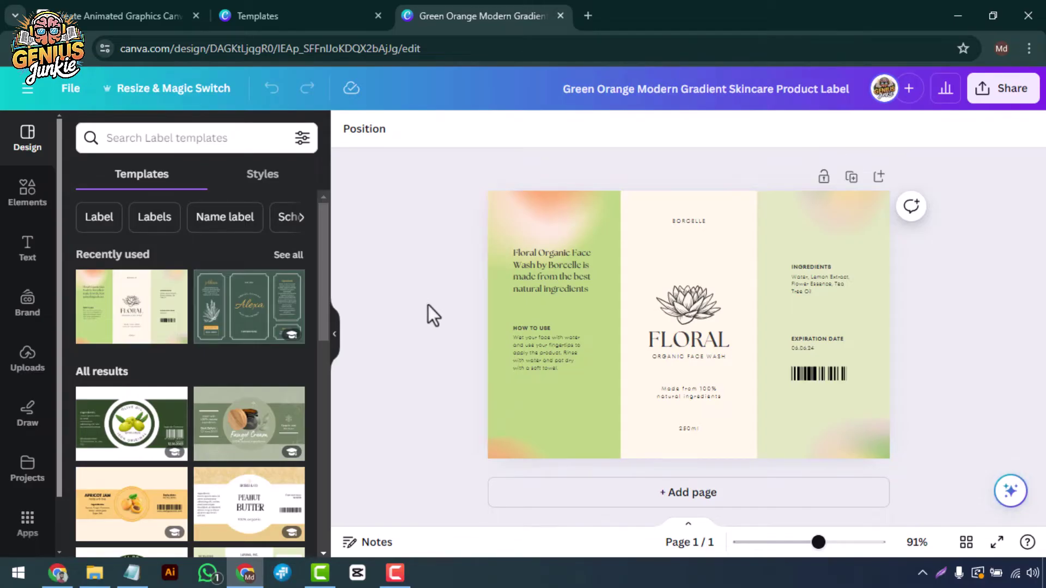
Replace the FLORAL heading text with NATURE
{"action": "double_click", "coordinate": [710, 342]}
{"action": "key", "text": "BackSpace"}
{"action": "type", "text": "NATURE"}
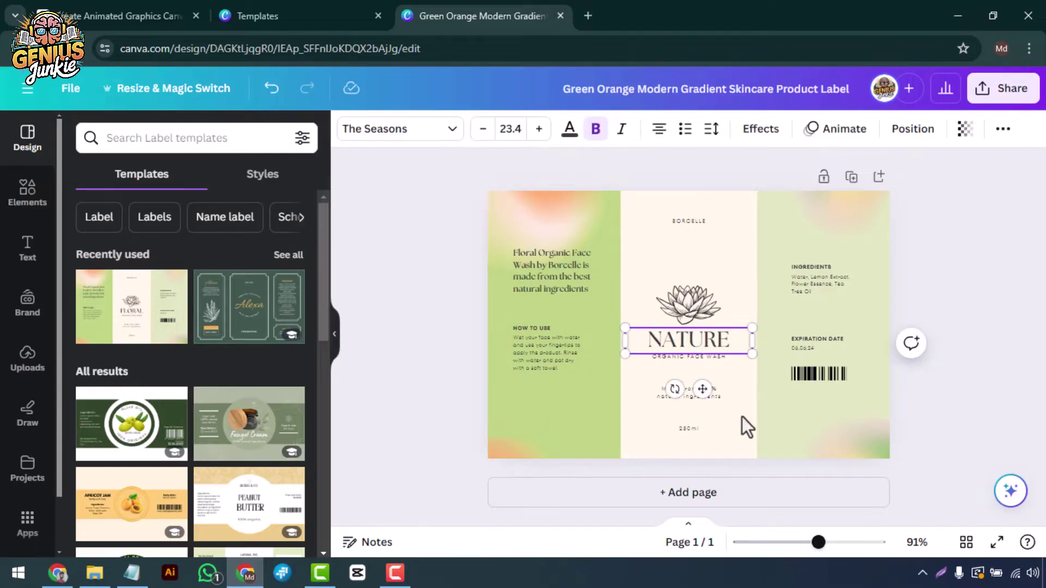
{"action": "left_click", "coordinate": [742, 417]}
{"action": "scroll", "coordinate": [742, 416], "scroll_direction": "up", "scroll_amount": 5}
{"action": "scroll", "coordinate": [740, 419], "scroll_direction": "down", "scroll_amount": 2}
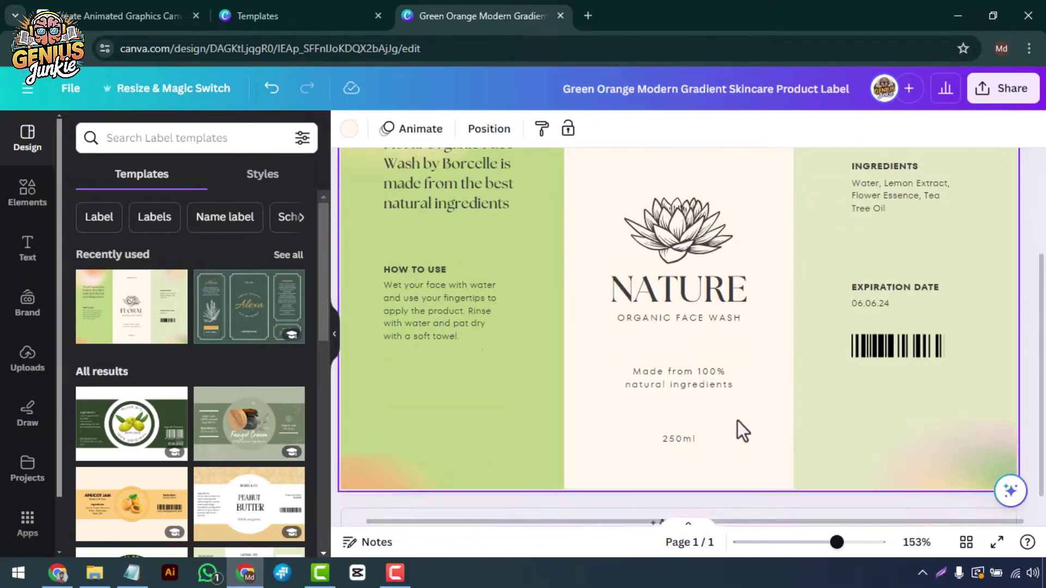
Look over the 250ml volume and ORGANIC FACE WASH text elements
{"action": "left_click", "coordinate": [675, 439]}
{"action": "scroll", "coordinate": [760, 446], "scroll_direction": "up", "scroll_amount": 3}
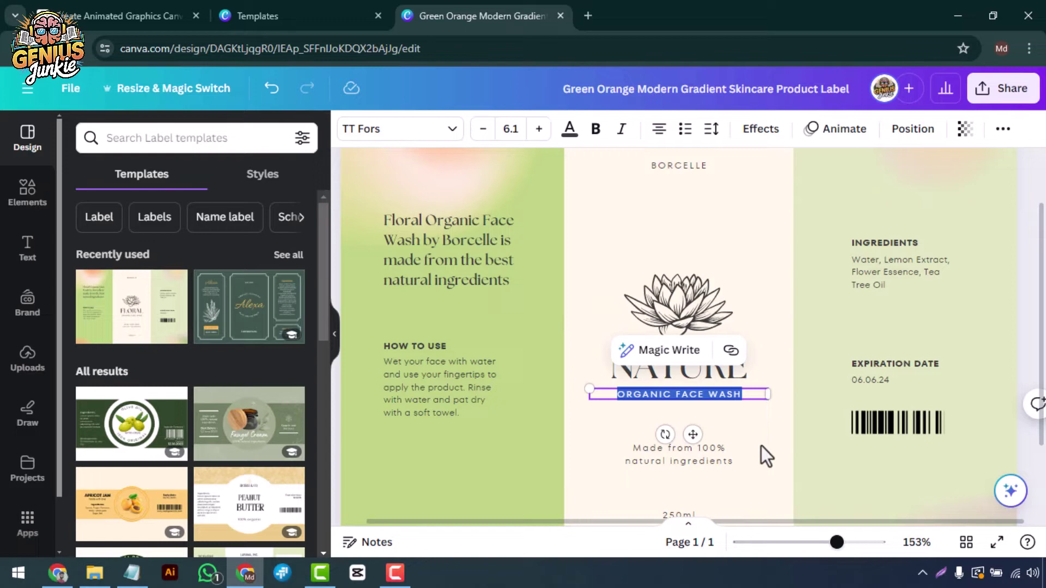
{"action": "left_click", "coordinate": [760, 442]}
{"action": "scroll", "coordinate": [727, 432], "scroll_direction": "down", "scroll_amount": 5}
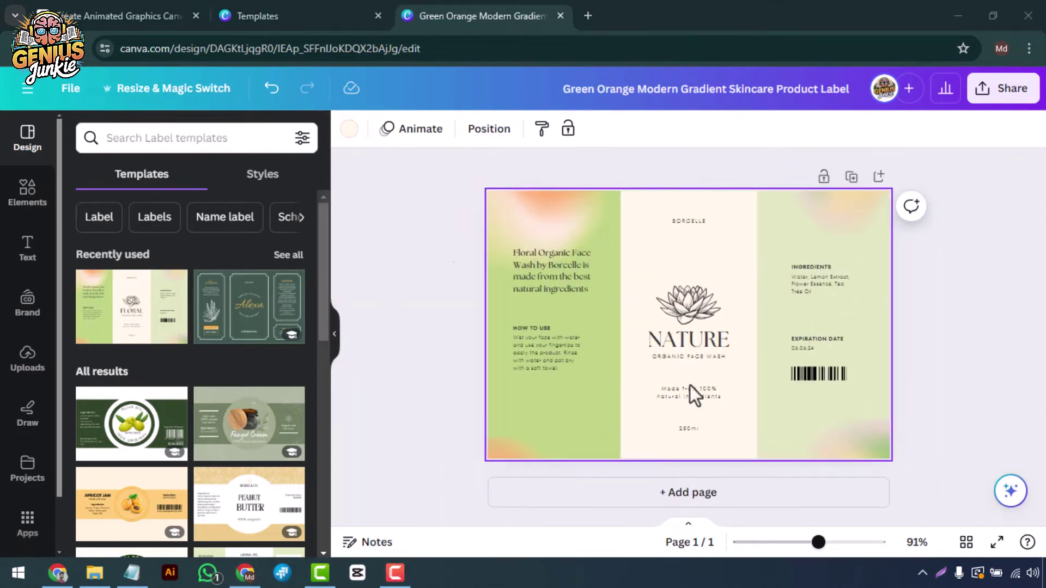
{"action": "left_click", "coordinate": [702, 356]}
{"action": "scroll", "coordinate": [703, 359], "scroll_direction": "up", "scroll_amount": 5}
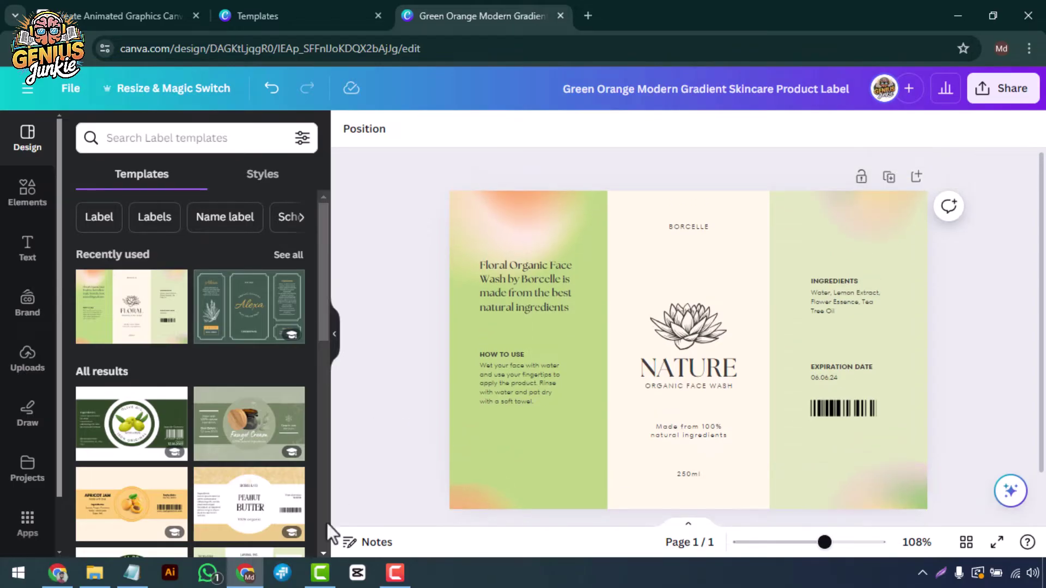
{"action": "left_click", "coordinate": [394, 581]}
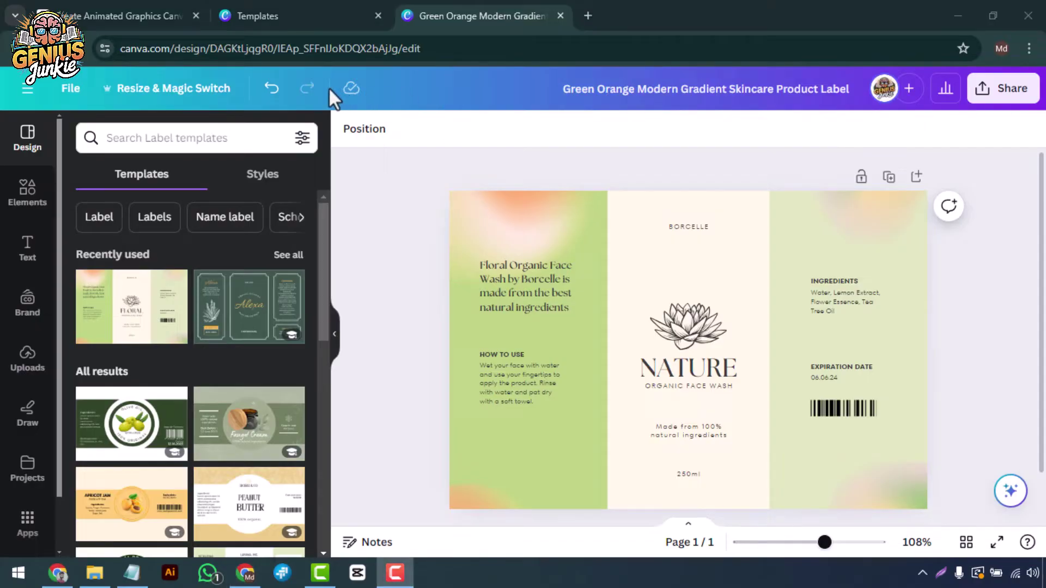
{"action": "left_click", "coordinate": [384, 267]}
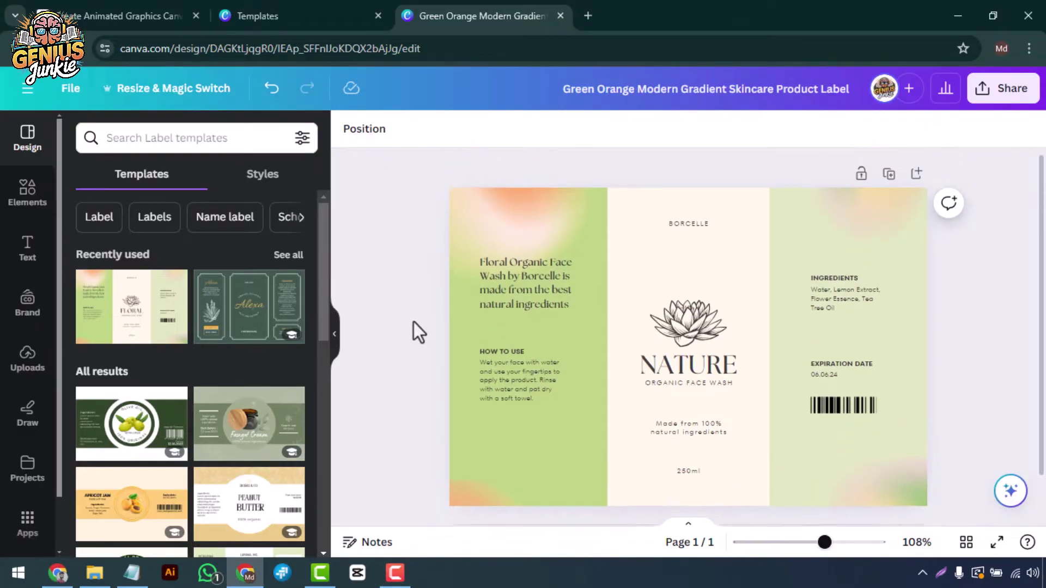
Upload the green leaf logo from File Explorer into Canva's Uploads
{"action": "left_click", "coordinate": [48, 361]}
{"action": "key", "text": "alt+Tab"}
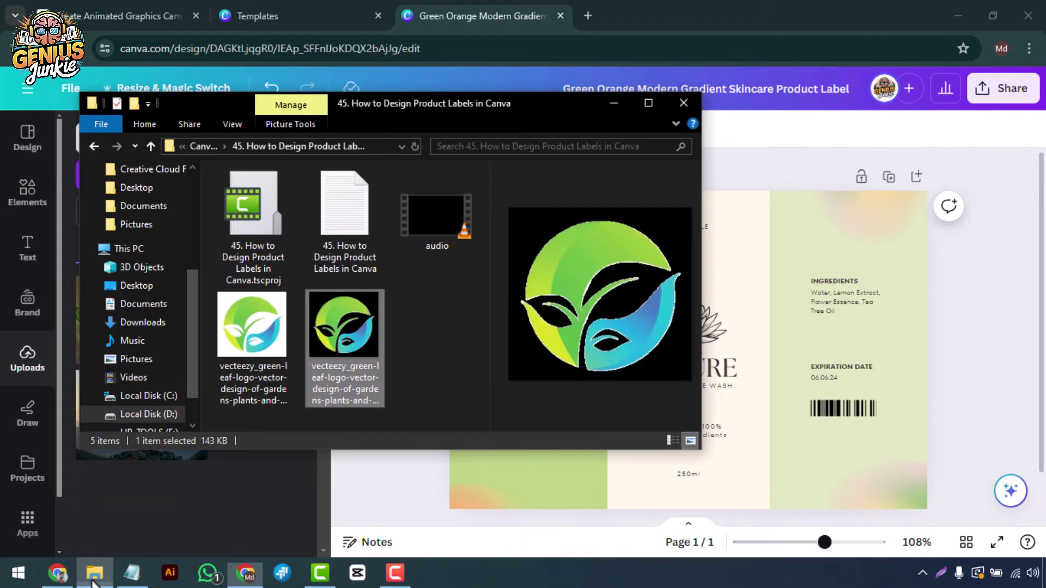
{"action": "left_click_drag", "start_coordinate": [344, 324], "coordinate": [217, 484]}
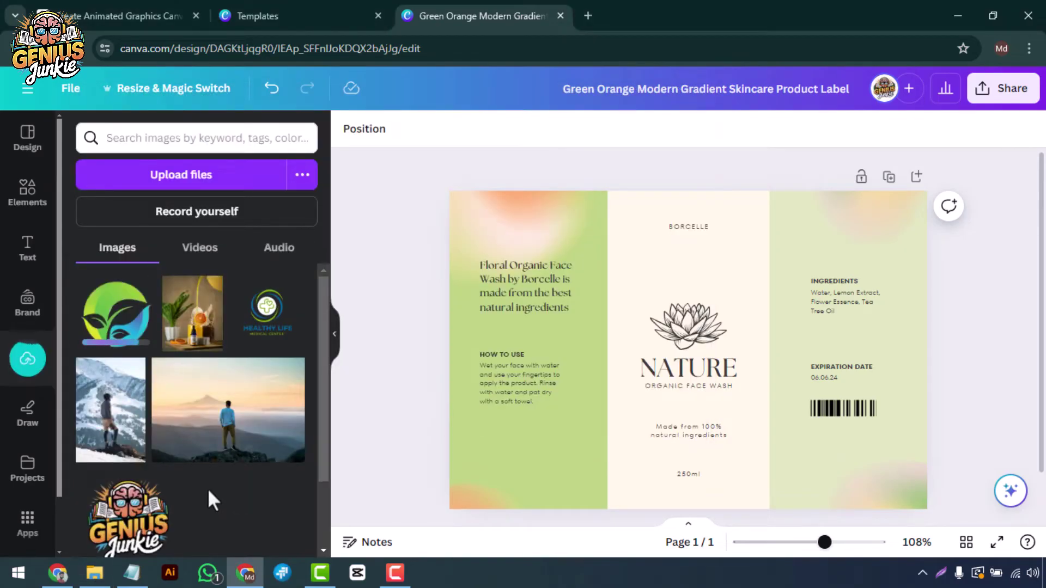
Swap the lotus drawing for the leaf logo, resized to sit above NATURE
{"action": "left_click_drag", "start_coordinate": [116, 314], "coordinate": [674, 300]}
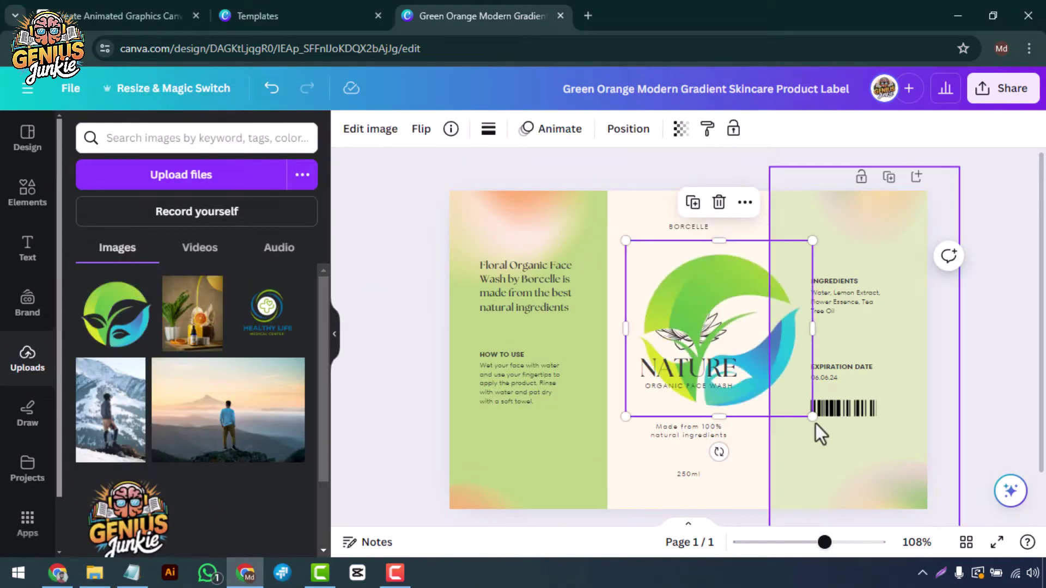
{"action": "left_click_drag", "start_coordinate": [812, 432], "coordinate": [708, 310]}
{"action": "scroll", "coordinate": [713, 314], "scroll_direction": "up", "scroll_amount": 5}
{"action": "left_click_drag", "start_coordinate": [635, 273], "coordinate": [704, 353]}
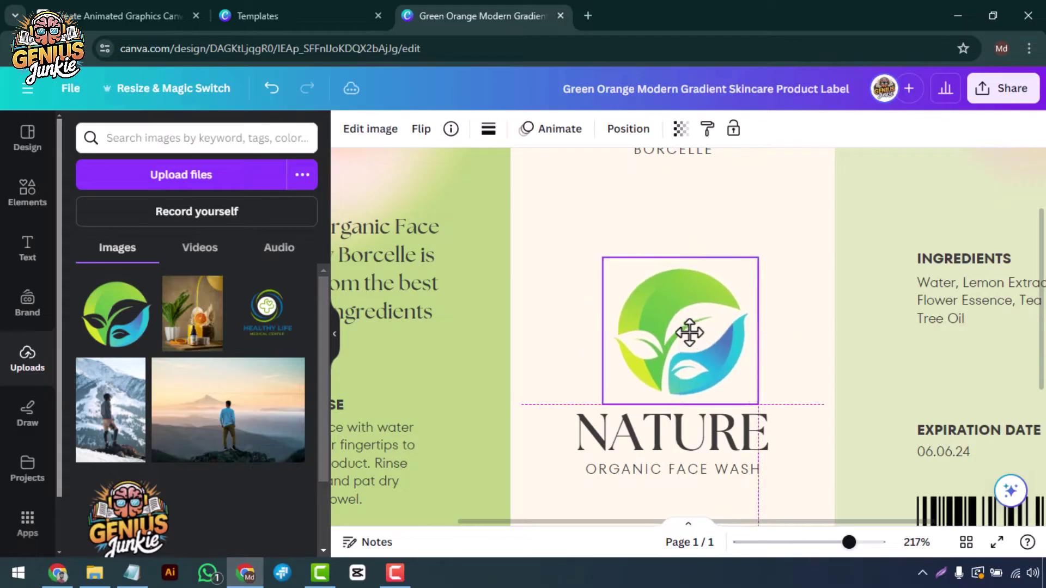
{"action": "left_click_drag", "start_coordinate": [744, 253], "coordinate": [747, 252]}
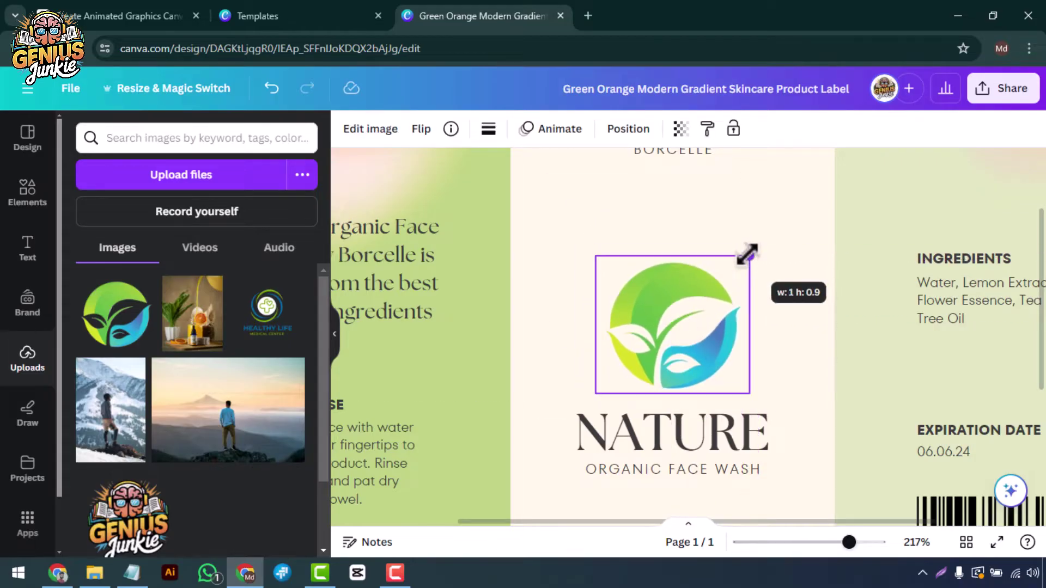
{"action": "scroll", "coordinate": [826, 430], "scroll_direction": "down", "scroll_amount": 5}
{"action": "left_click", "coordinate": [969, 371]}
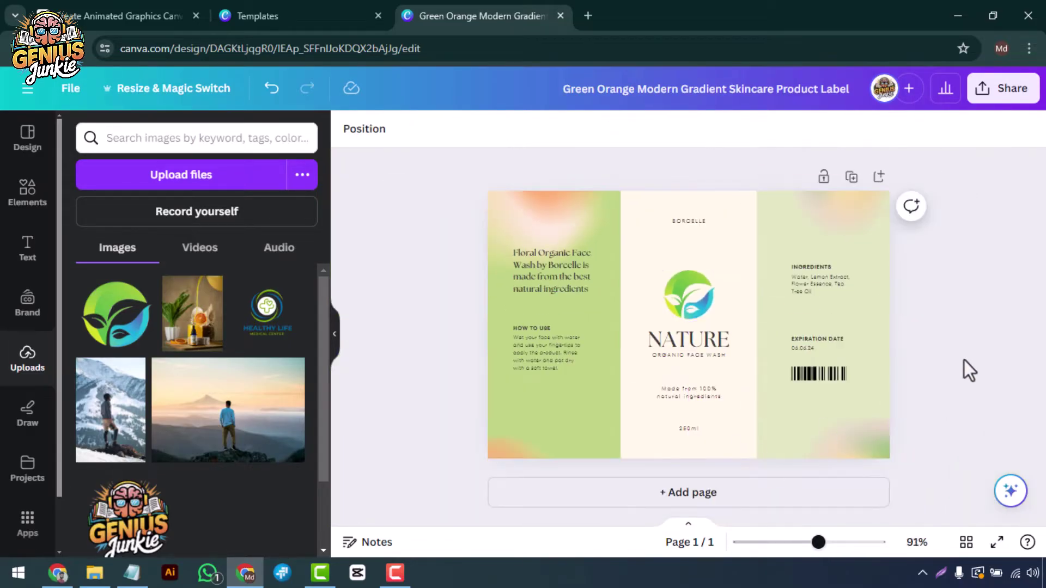
Color NATURE with the leaf logo's green using the eyedropper in Text color
{"action": "scroll", "coordinate": [711, 312], "scroll_direction": "up", "scroll_amount": 3}
{"action": "left_click", "coordinate": [696, 299]}
{"action": "left_click", "coordinate": [569, 129]}
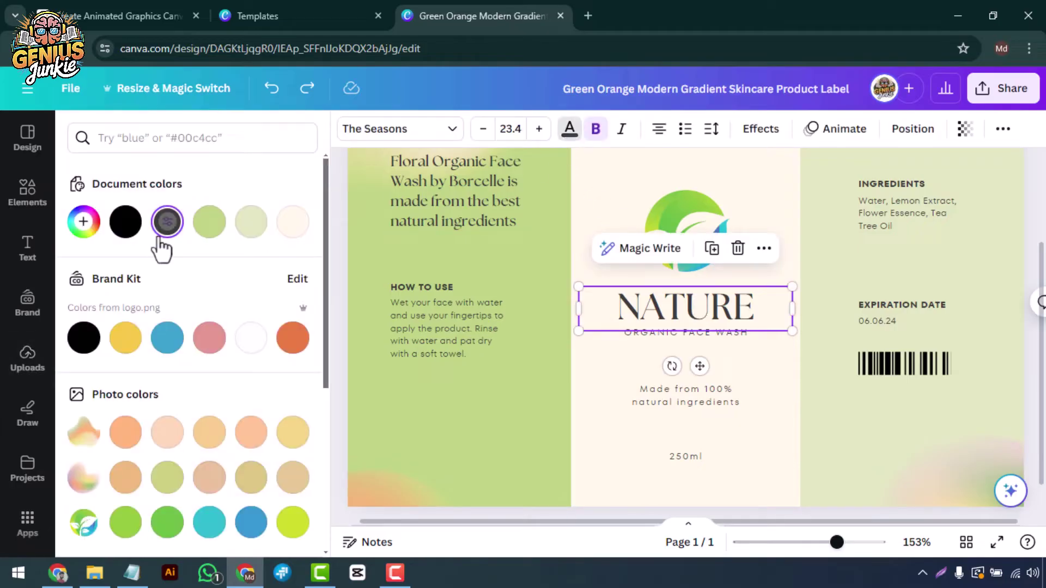
{"action": "left_click", "coordinate": [83, 221]}
{"action": "left_click", "coordinate": [277, 378]}
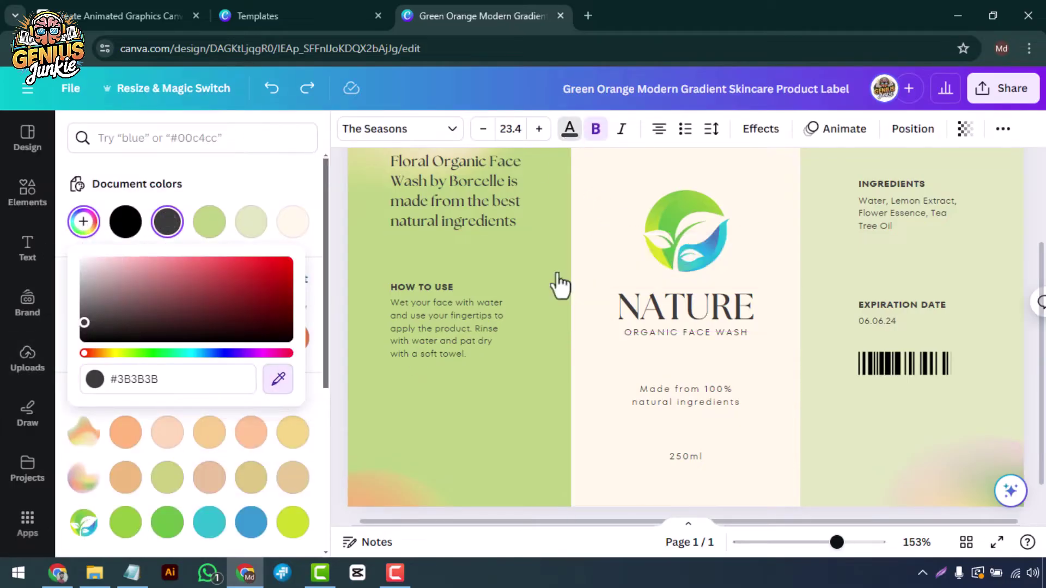
{"action": "left_click", "coordinate": [670, 259]}
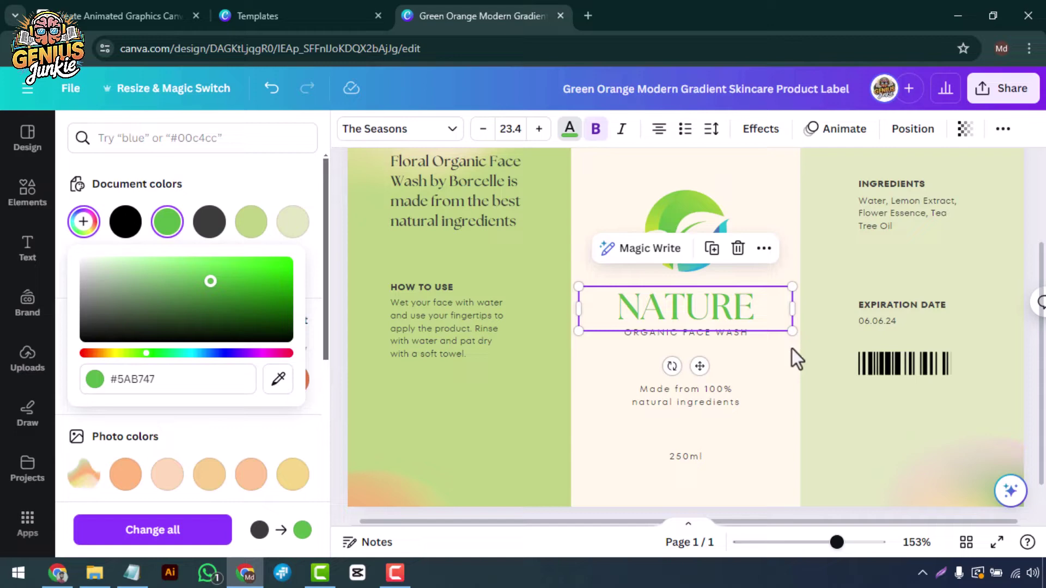
{"action": "left_click", "coordinate": [425, 128]}
{"action": "left_click", "coordinate": [292, 222]}
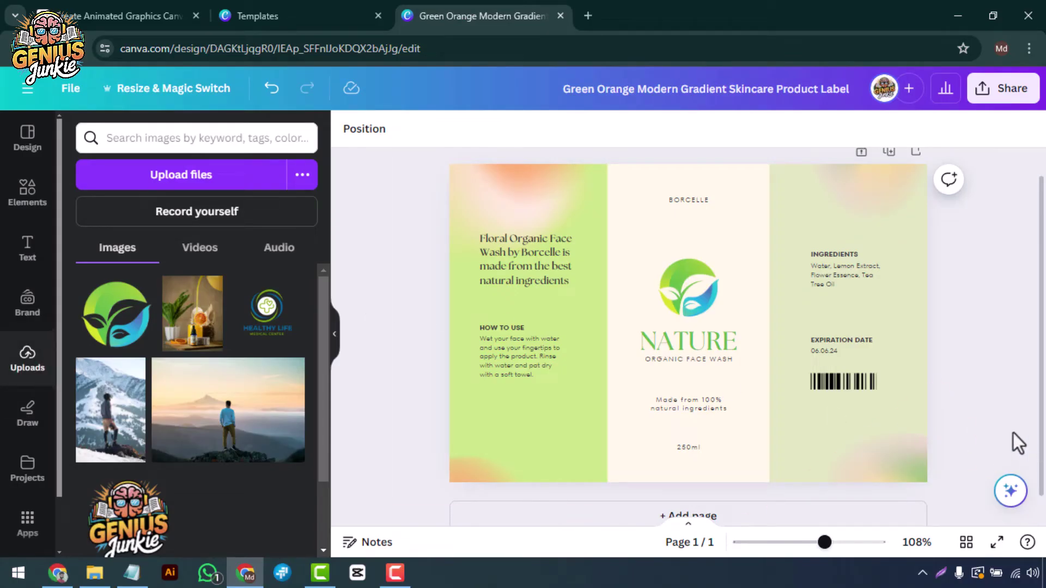
Show the full Graphics collection from the Elements panel
{"action": "left_click", "coordinate": [27, 203]}
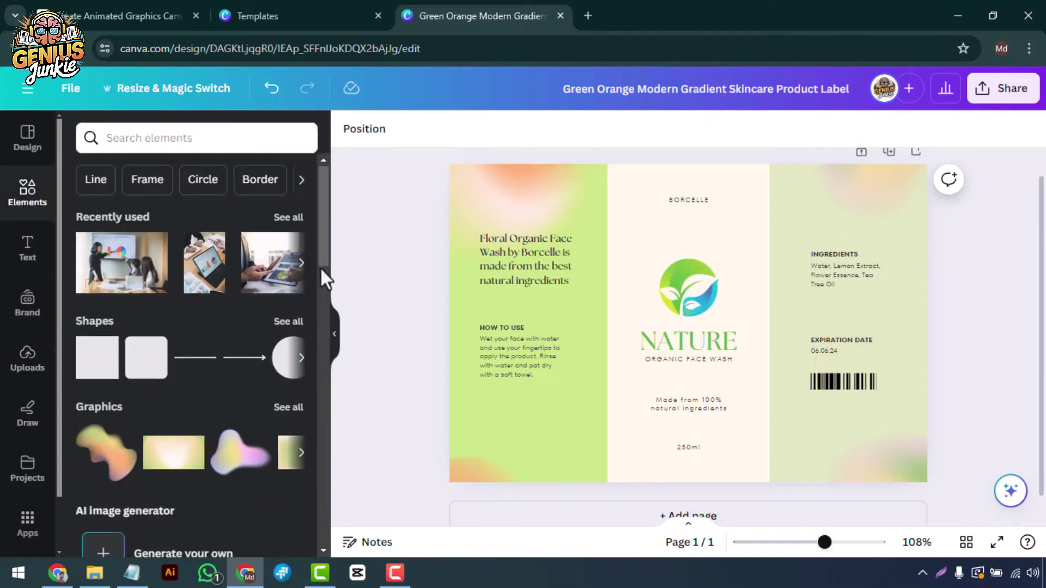
{"action": "scroll", "coordinate": [320, 267], "scroll_direction": "down", "scroll_amount": 3}
{"action": "left_click", "coordinate": [289, 255]}
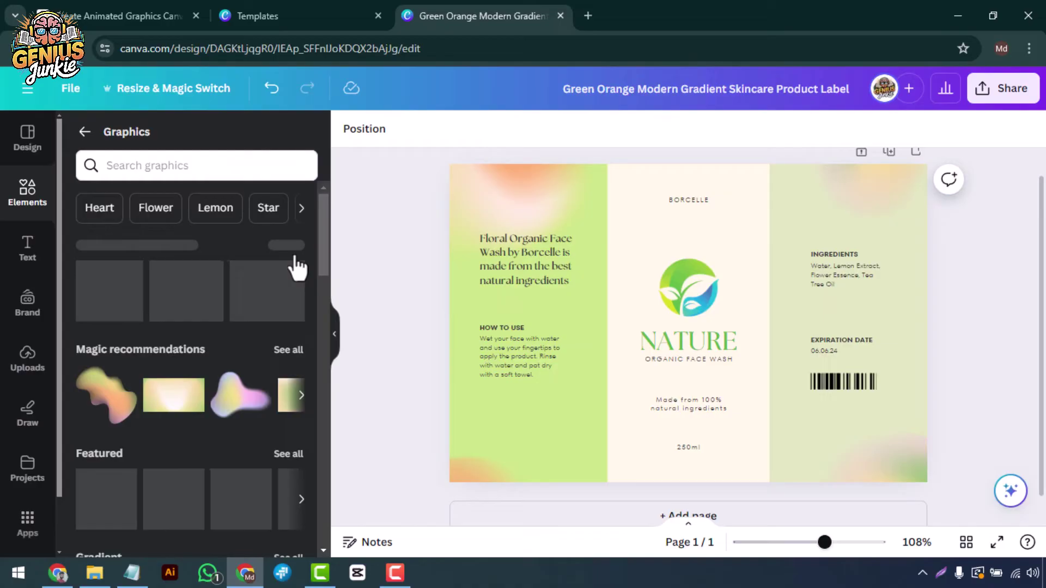
Filter graphics to Flowers and add a resized, tilted white flower at bottom right
{"action": "left_click", "coordinate": [156, 208]}
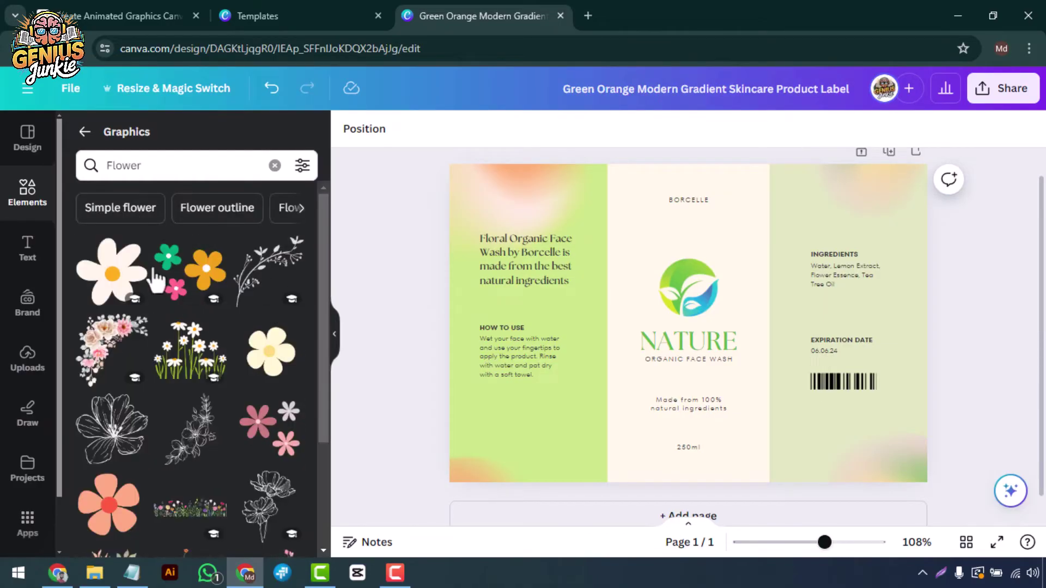
{"action": "scroll", "coordinate": [152, 266], "scroll_direction": "down", "scroll_amount": 5}
{"action": "scroll", "coordinate": [151, 266], "scroll_direction": "down", "scroll_amount": 3}
{"action": "left_click_drag", "start_coordinate": [268, 436], "coordinate": [888, 425]}
{"action": "left_click_drag", "start_coordinate": [918, 398], "coordinate": [942, 392]}
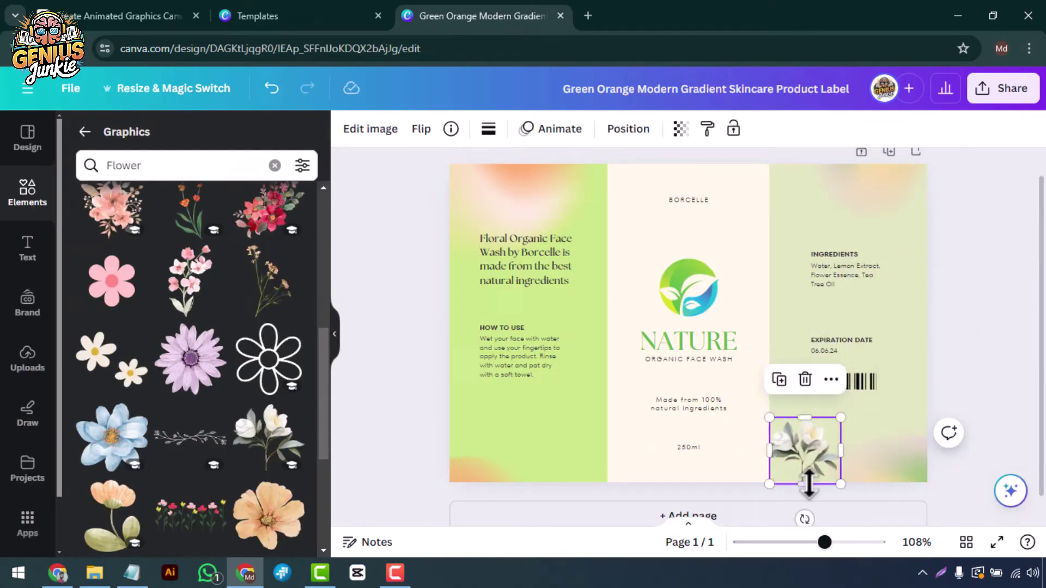
{"action": "left_click_drag", "start_coordinate": [808, 483], "coordinate": [822, 479]}
Add a dried-flower sprig to the left panel and a leaf sprig to the centre
{"action": "mouse_move", "coordinate": [269, 281]}
{"action": "left_mouse_down"}
{"action": "mouse_move", "coordinate": [585, 427]}
{"action": "mouse_move", "coordinate": [545, 414]}
{"action": "left_mouse_up"}
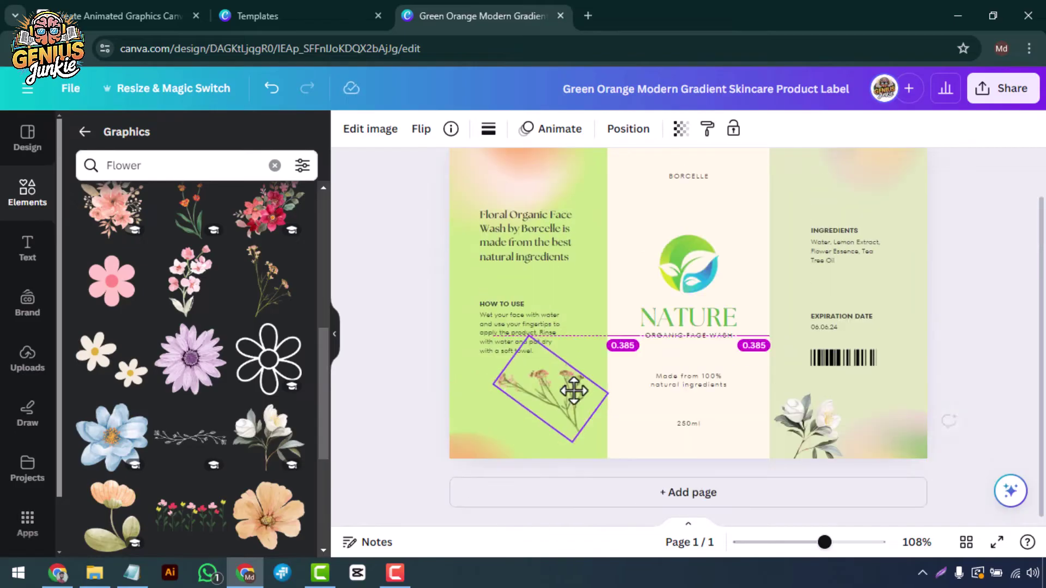
{"action": "left_click", "coordinate": [430, 369]}
{"action": "scroll", "coordinate": [257, 345], "scroll_direction": "down", "scroll_amount": 3}
{"action": "scroll", "coordinate": [259, 343], "scroll_direction": "down", "scroll_amount": 3}
{"action": "scroll", "coordinate": [260, 343], "scroll_direction": "down", "scroll_amount": 4}
{"action": "mouse_move", "coordinate": [264, 305]}
{"action": "left_mouse_down"}
{"action": "mouse_move", "coordinate": [753, 430]}
{"action": "mouse_move", "coordinate": [487, 437]}
{"action": "left_mouse_up"}
{"action": "scroll", "coordinate": [694, 463], "scroll_direction": "up", "scroll_amount": 5}
Duplicate the leaf sprig, flip the copy horizontally, and group the pair
{"action": "key", "text": "ctrl+d"}
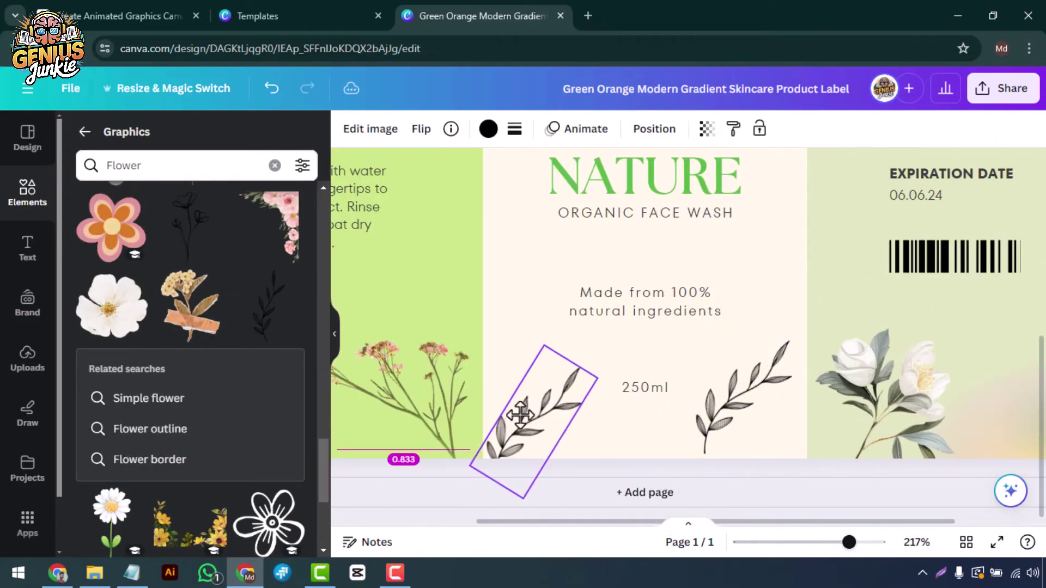
{"action": "left_click", "coordinate": [421, 128]}
{"action": "left_click", "coordinate": [480, 168]}
{"action": "key", "text": "ctrl+g"}
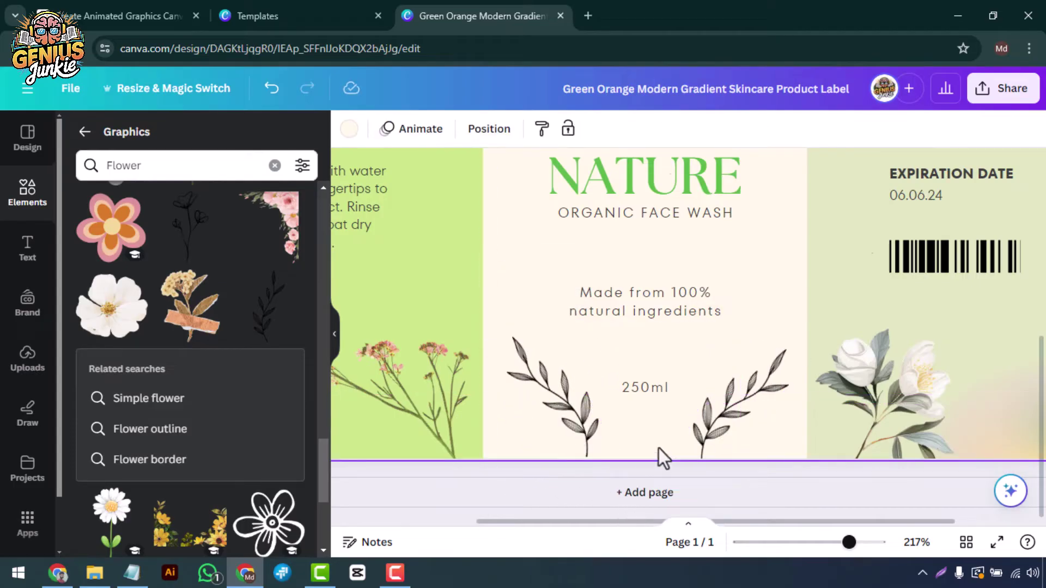
{"action": "scroll", "coordinate": [661, 457], "scroll_direction": "down", "scroll_amount": 5}
Copy the sprig pair to the panel's top and flip it to hang downward
{"action": "key", "text": "ctrl+d"}
{"action": "left_click_drag", "start_coordinate": [689, 436], "coordinate": [695, 207]}
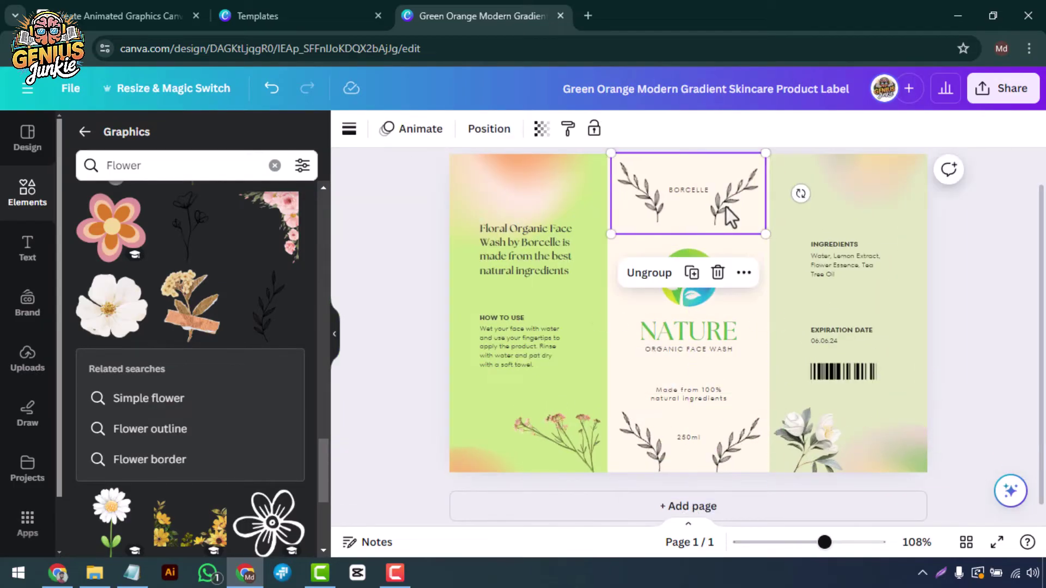
{"action": "left_click", "coordinate": [642, 202]}
{"action": "left_click", "coordinate": [421, 129]}
{"action": "left_click", "coordinate": [463, 196]}
{"action": "left_click", "coordinate": [1014, 359]}
Ungroup the top sprigs and rotate each one outward from the panel's corners
{"action": "left_click", "coordinate": [735, 196]}
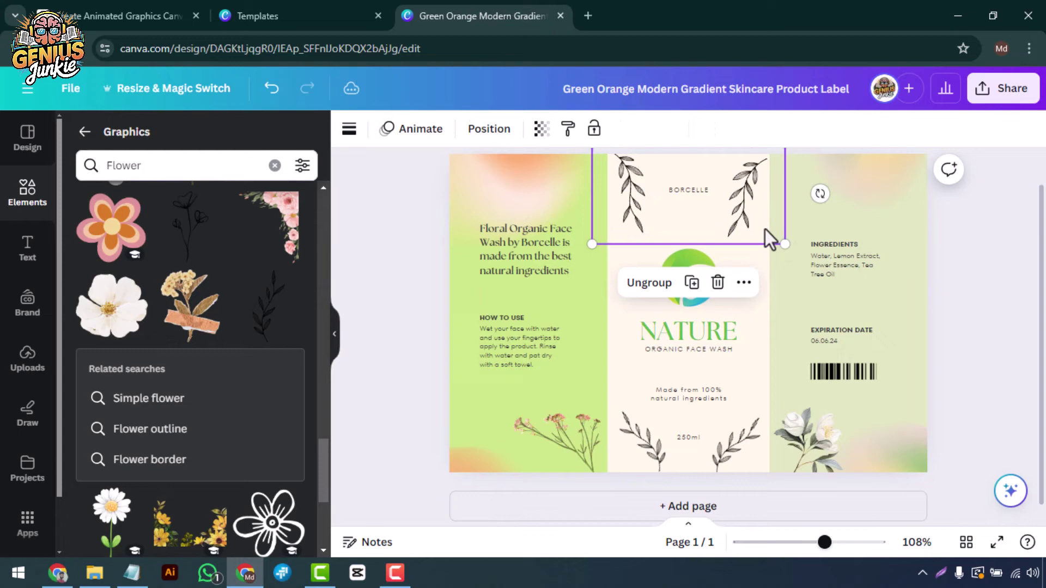
{"action": "left_click", "coordinate": [648, 282]}
{"action": "scroll", "coordinate": [708, 272], "scroll_direction": "up", "scroll_amount": 1}
{"action": "left_click", "coordinate": [769, 227]}
{"action": "mouse_move", "coordinate": [762, 283]}
{"action": "left_mouse_down"}
{"action": "mouse_move", "coordinate": [829, 260]}
{"action": "mouse_move", "coordinate": [801, 228]}
{"action": "left_mouse_up"}
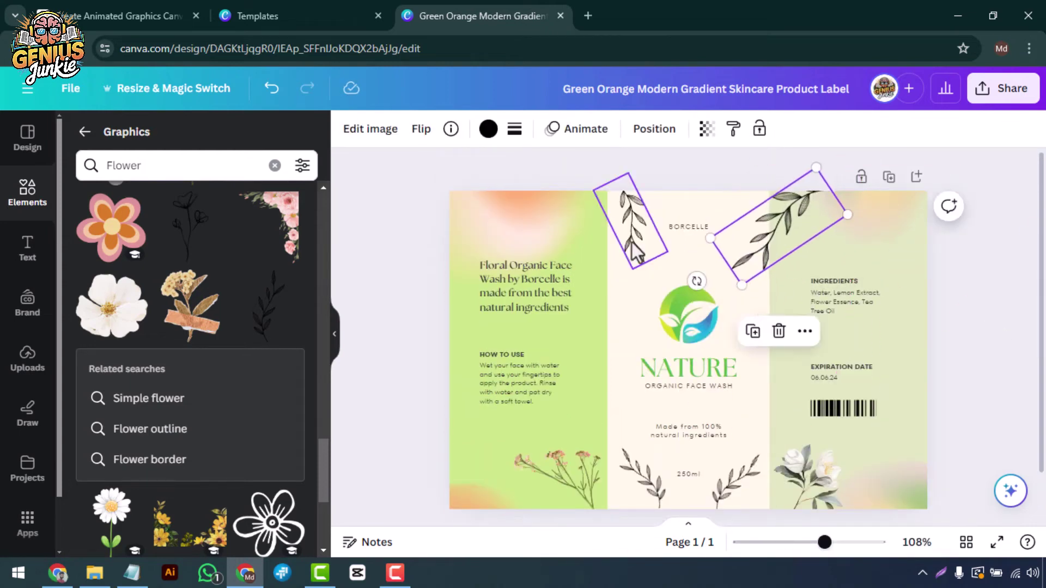
{"action": "left_click", "coordinate": [631, 223]}
{"action": "left_click_drag", "start_coordinate": [631, 223], "coordinate": [653, 264]}
{"action": "scroll", "coordinate": [681, 327], "scroll_direction": "down", "scroll_amount": 1}
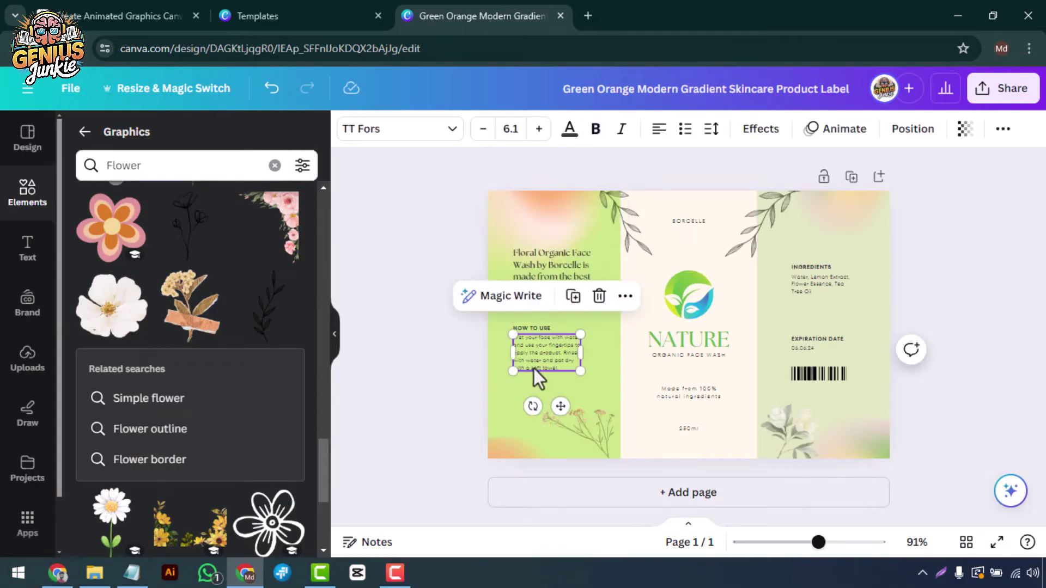
Edit the expiration date text from 06.06.24 to 06.06.30
{"action": "double_click", "coordinate": [825, 294]}
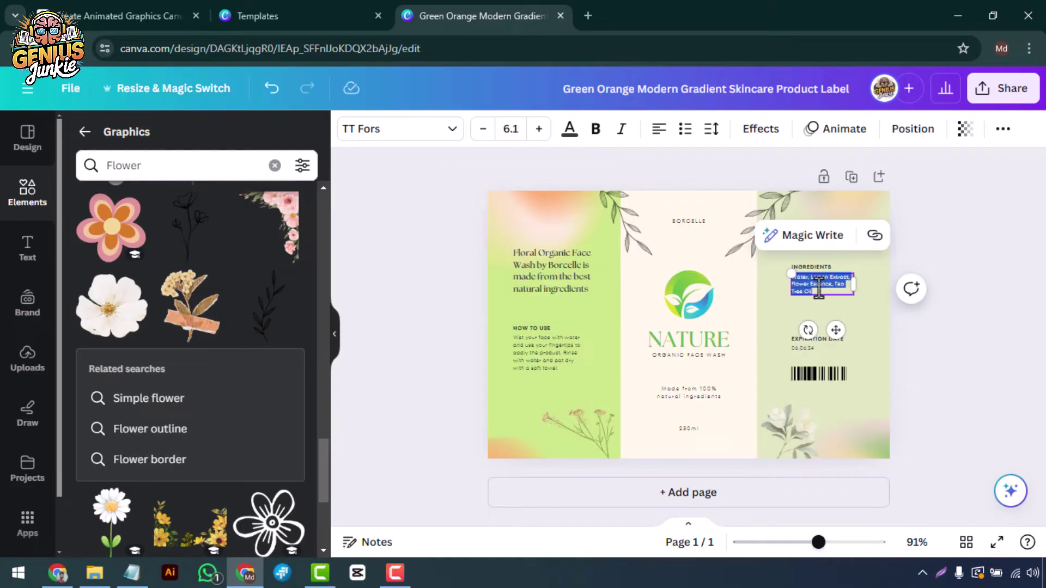
{"action": "scroll", "coordinate": [831, 294], "scroll_direction": "up", "scroll_amount": 2, "text": "ctrl"}
{"action": "scroll", "coordinate": [849, 296], "scroll_direction": "up", "scroll_amount": 2, "text": "ctrl"}
{"action": "scroll", "coordinate": [857, 372], "scroll_direction": "down", "scroll_amount": 3, "text": "ctrl"}
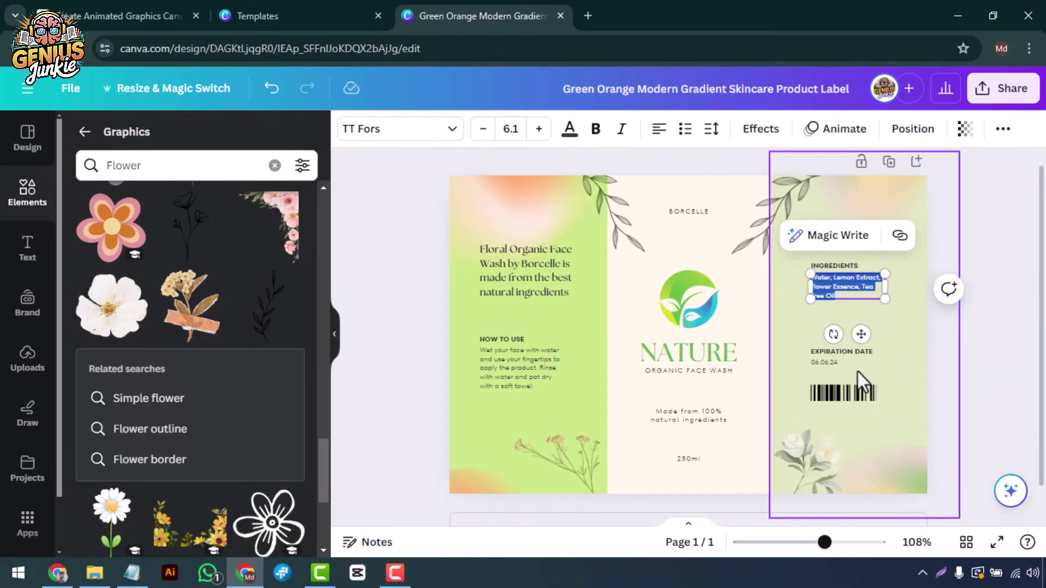
{"action": "scroll", "coordinate": [855, 371], "scroll_direction": "up", "scroll_amount": 3, "text": "ctrl"}
{"action": "left_click", "coordinate": [855, 362]}
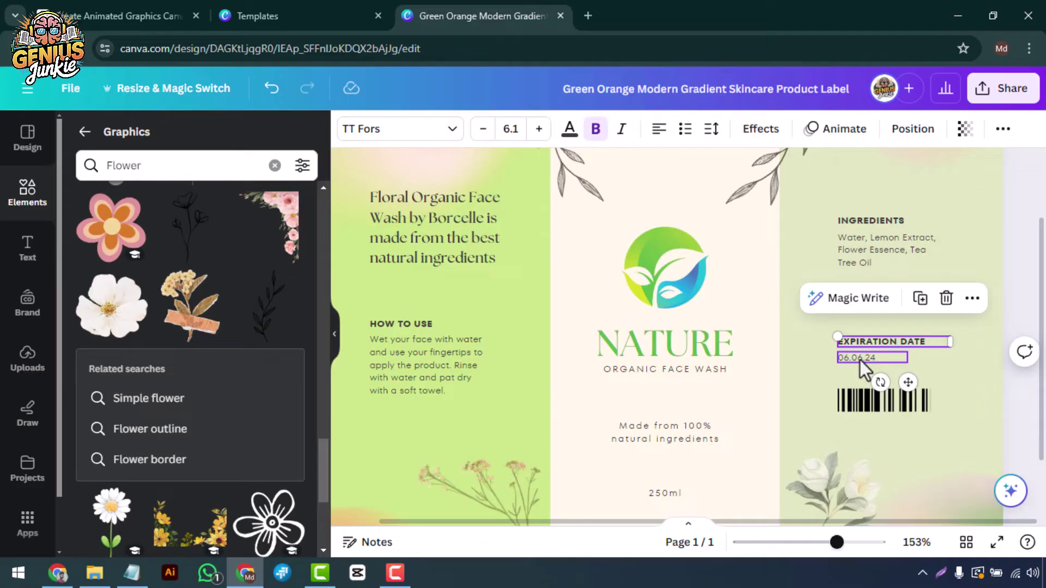
{"action": "left_click", "coordinate": [859, 360]}
{"action": "double_click", "coordinate": [848, 362]}
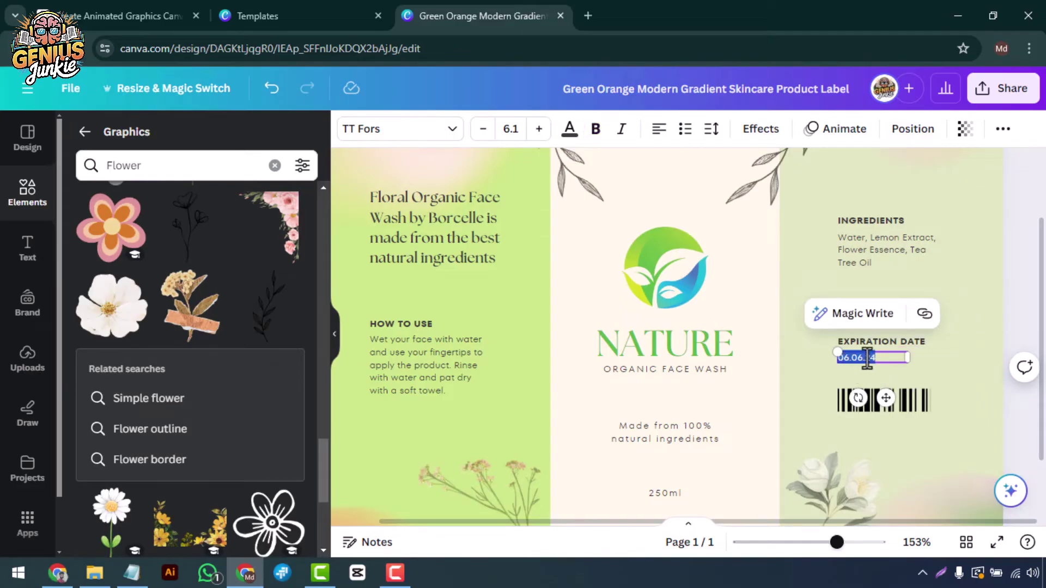
{"action": "type", "text": "06.06.2"}
{"action": "key", "text": "BackSpace"}
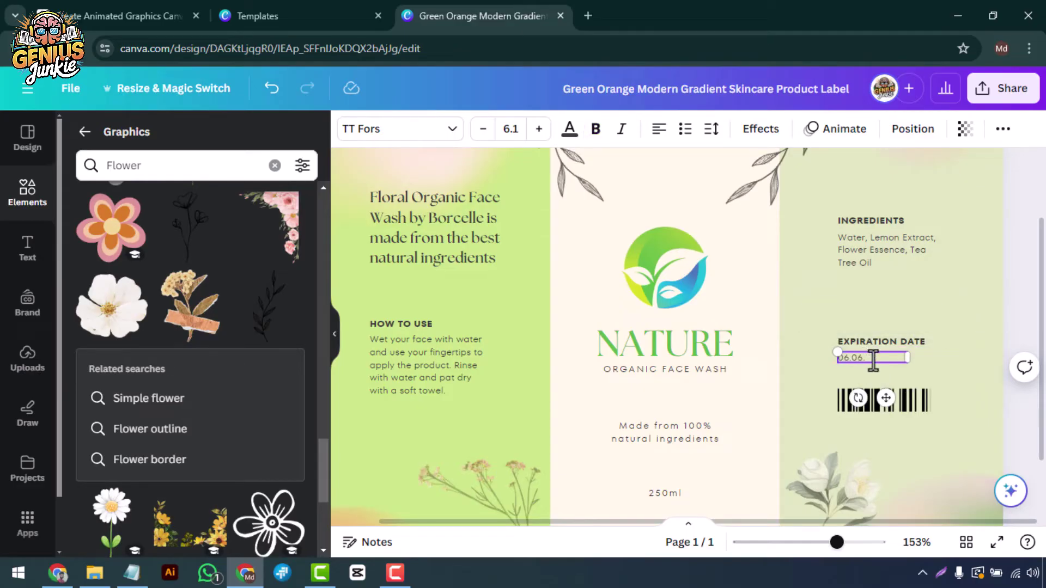
{"action": "left_click", "coordinate": [887, 279]}
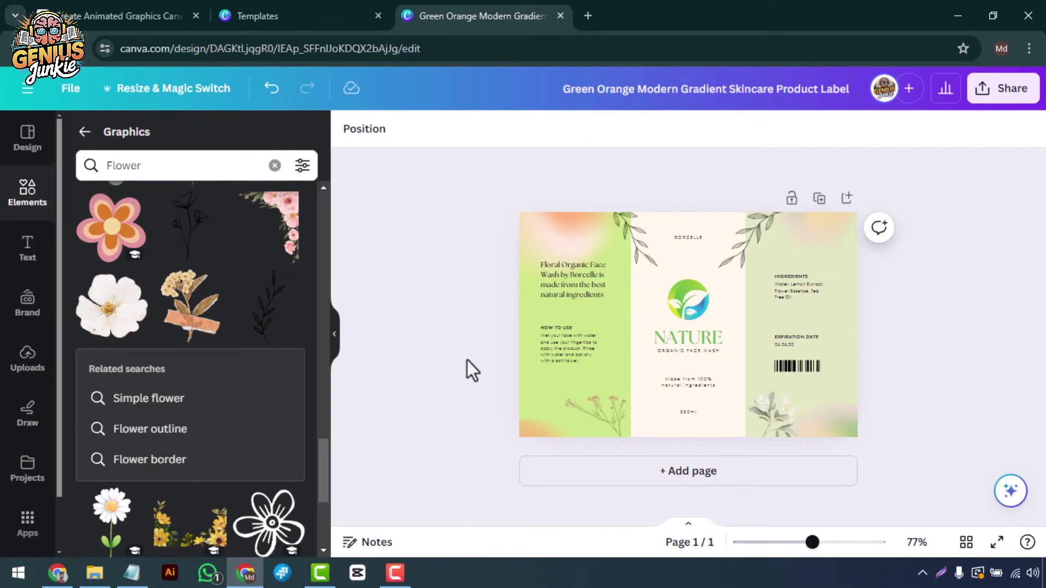
{"action": "left_click", "coordinate": [792, 392]}
{"action": "scroll", "coordinate": [835, 387], "scroll_direction": "up", "scroll_amount": 1}
{"action": "scroll", "coordinate": [986, 388], "scroll_direction": "up", "scroll_amount": 2}
{"action": "scroll", "coordinate": [992, 388], "scroll_direction": "down", "scroll_amount": 1}
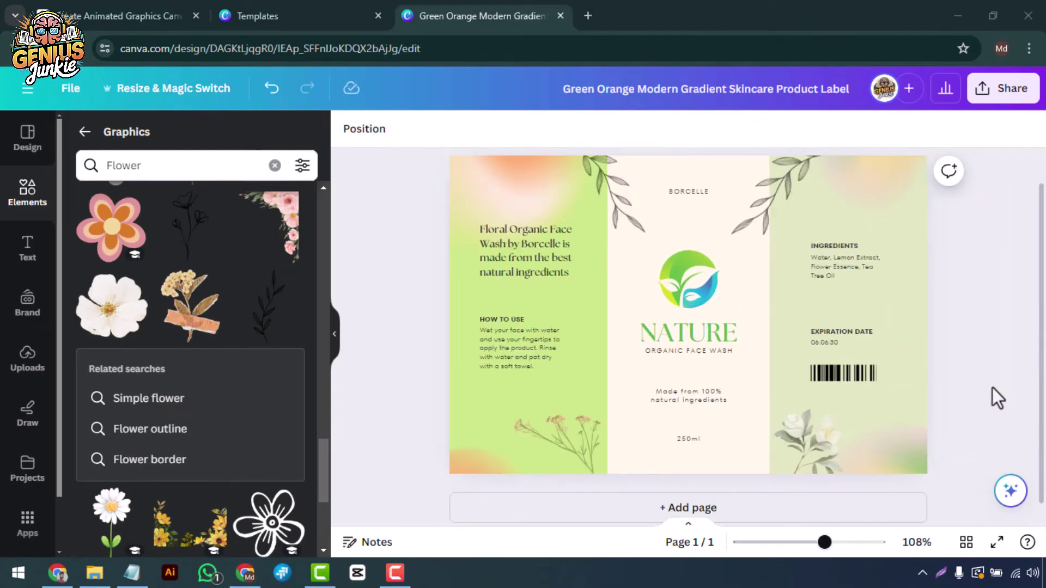
{"action": "scroll", "coordinate": [992, 388], "scroll_direction": "up", "scroll_amount": 1}
{"action": "scroll", "coordinate": [992, 387], "scroll_direction": "up", "scroll_amount": 2}
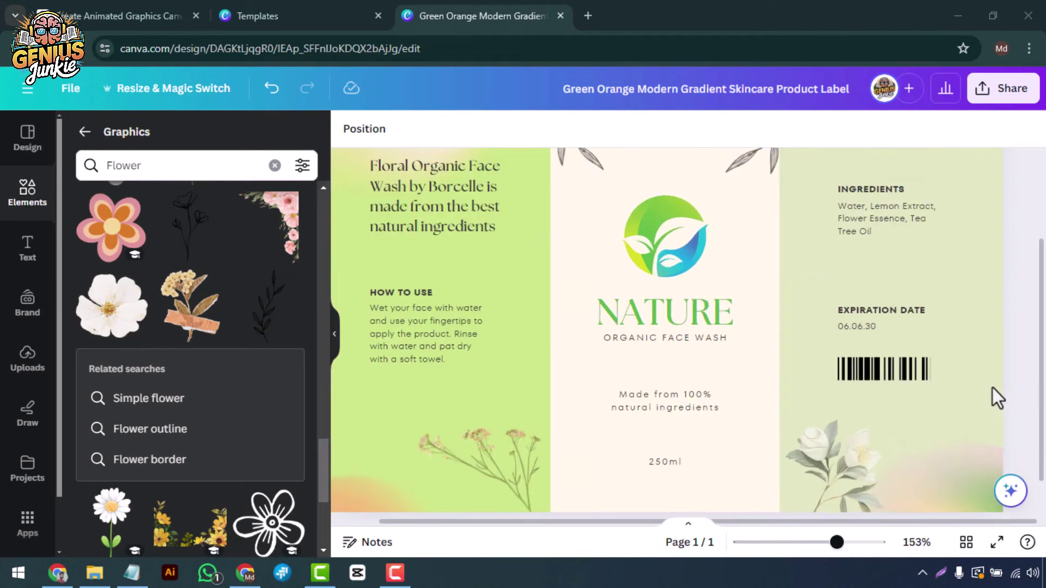
{"action": "scroll", "coordinate": [993, 388], "scroll_direction": "down", "scroll_amount": 1}
{"action": "scroll", "coordinate": [992, 388], "scroll_direction": "down", "scroll_amount": 1}
{"action": "scroll", "coordinate": [992, 388], "scroll_direction": "down", "scroll_amount": 1}
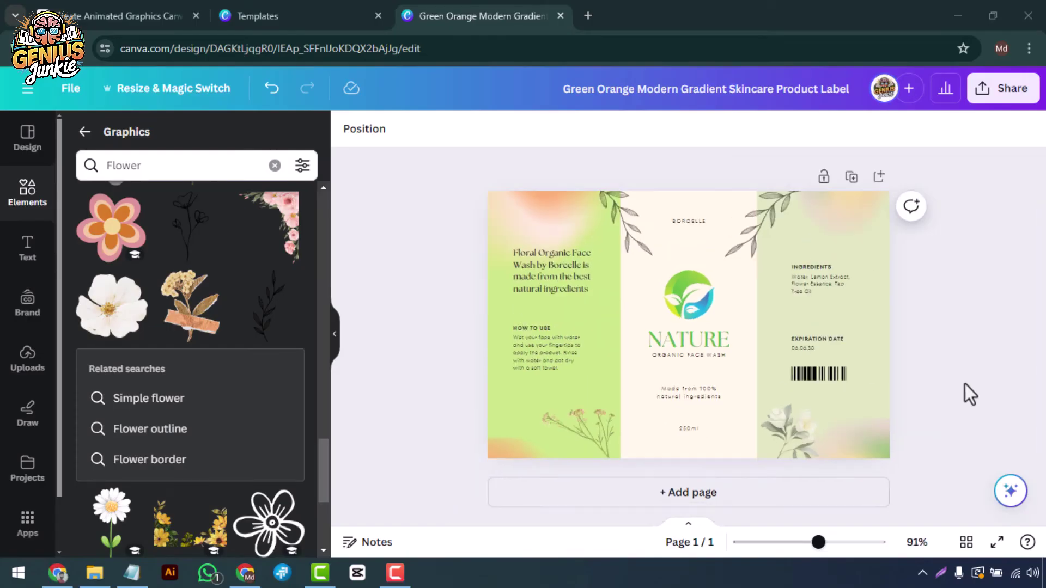
Download the label as a PDF Print file via Share and dismiss the popups
{"action": "left_click", "coordinate": [991, 95]}
{"action": "scroll", "coordinate": [828, 420], "scroll_direction": "down", "scroll_amount": 1}
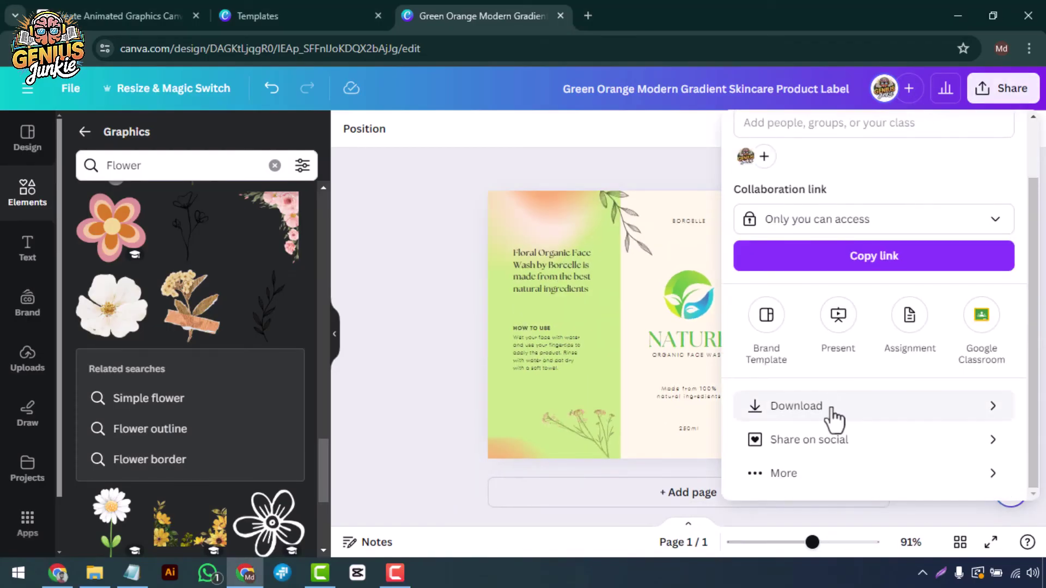
{"action": "left_click", "coordinate": [828, 420]}
{"action": "left_click", "coordinate": [852, 201]}
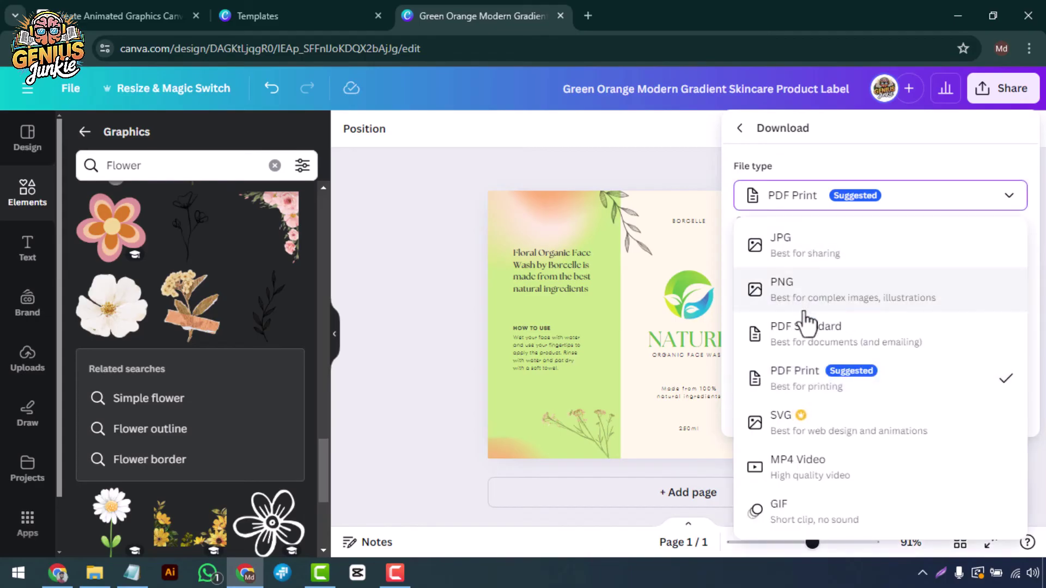
{"action": "left_click", "coordinate": [837, 394]}
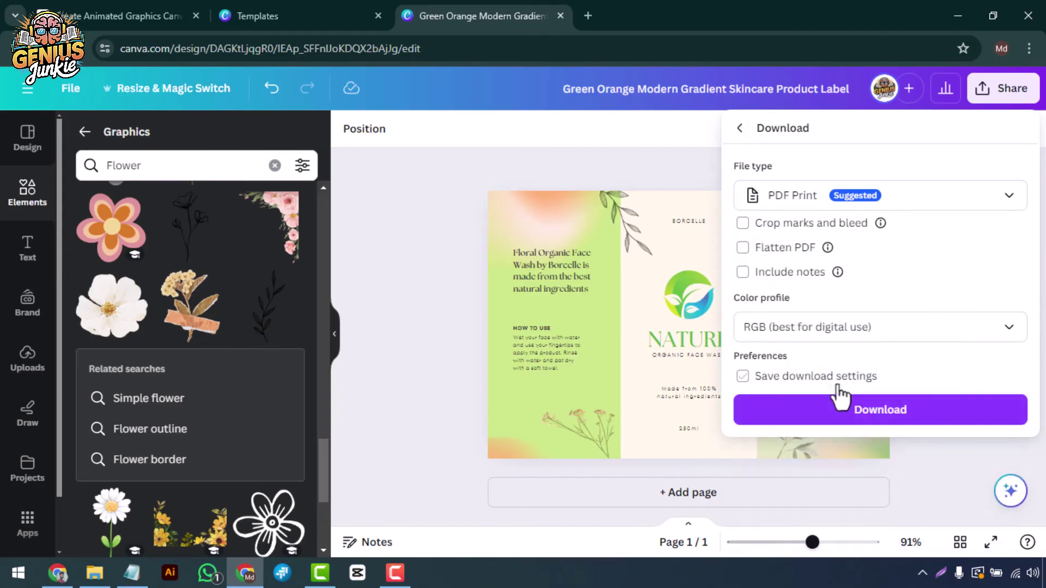
{"action": "left_click", "coordinate": [854, 412]}
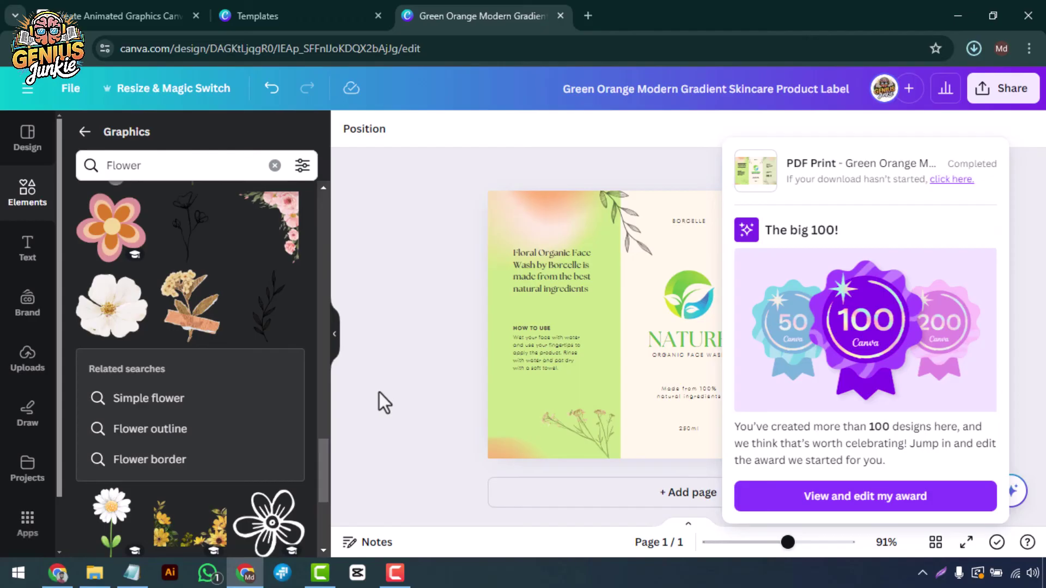
{"action": "left_click", "coordinate": [391, 392]}
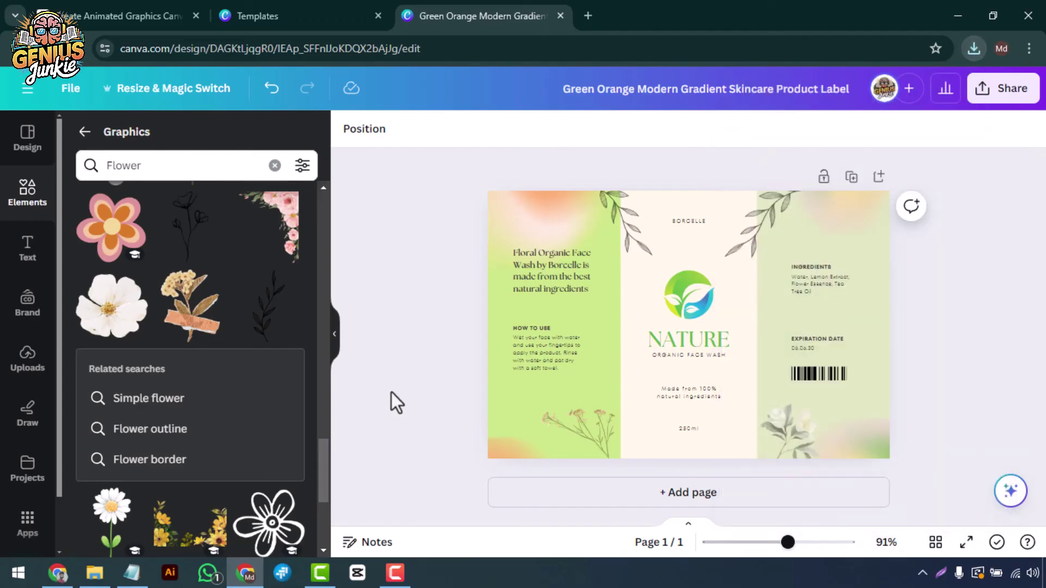
Drag the downloaded label PDF from Chrome's downloads into a new tab and scroll through it
{"action": "left_click", "coordinate": [973, 49]}
{"action": "left_click_drag", "start_coordinate": [874, 120], "coordinate": [609, 22]}
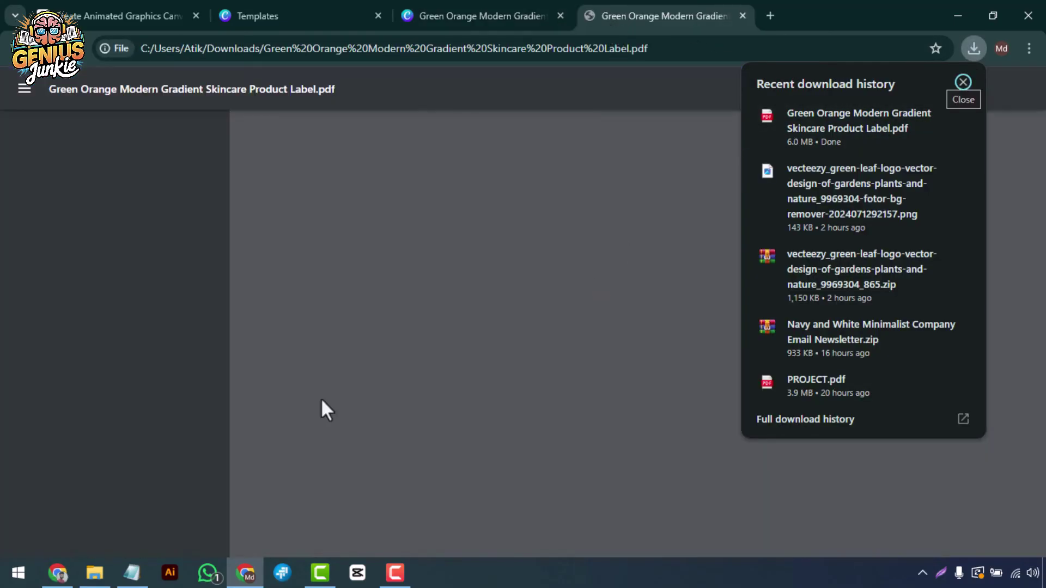
{"action": "left_click", "coordinate": [292, 422]}
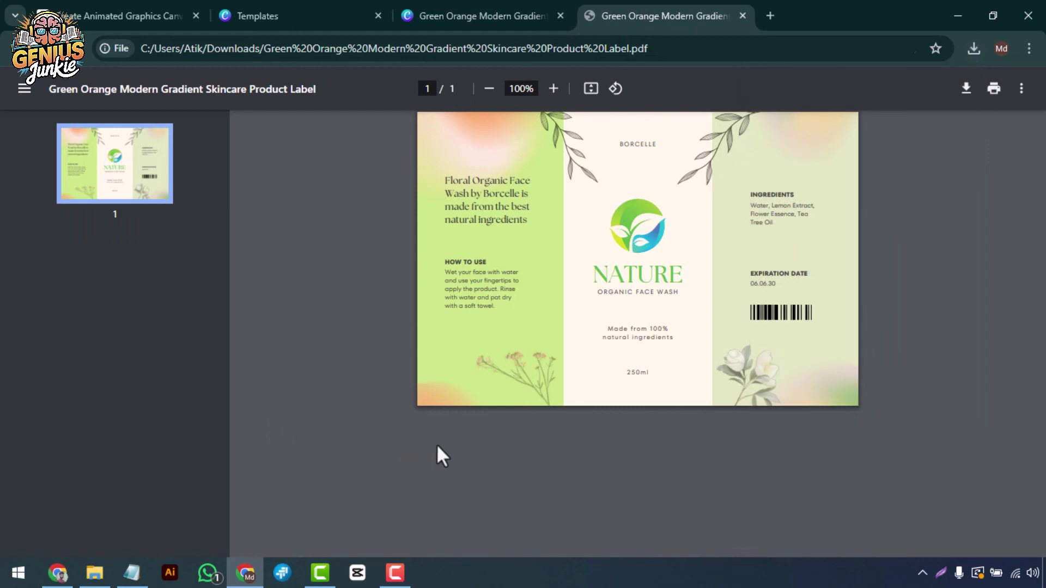
{"action": "scroll", "coordinate": [347, 465], "scroll_direction": "up", "scroll_amount": 2, "text": "ctrl"}
{"action": "scroll", "coordinate": [304, 437], "scroll_direction": "up", "scroll_amount": 1, "text": "ctrl"}
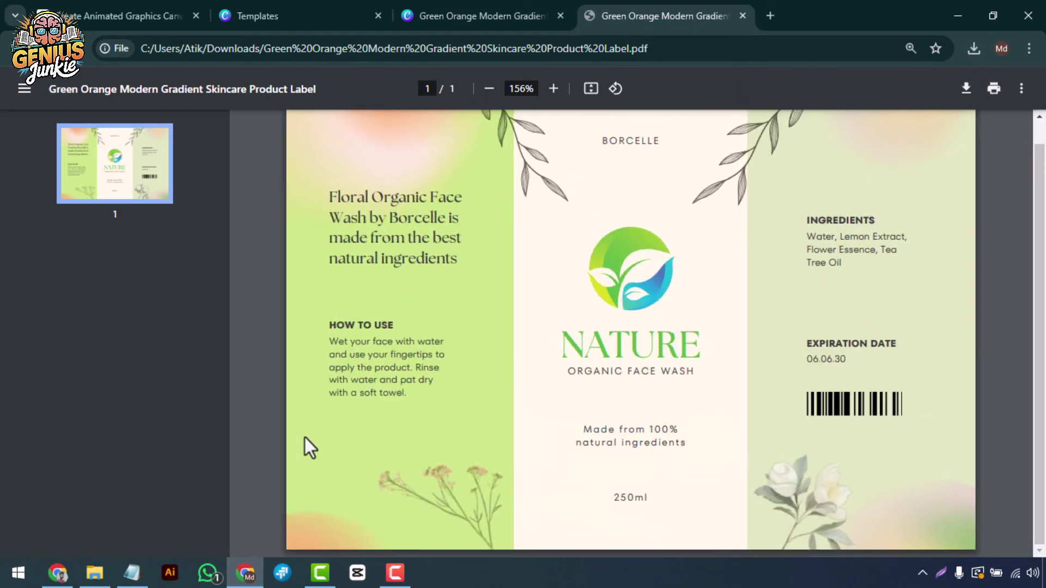
{"action": "scroll", "coordinate": [305, 437], "scroll_direction": "down", "scroll_amount": 2, "text": "ctrl"}
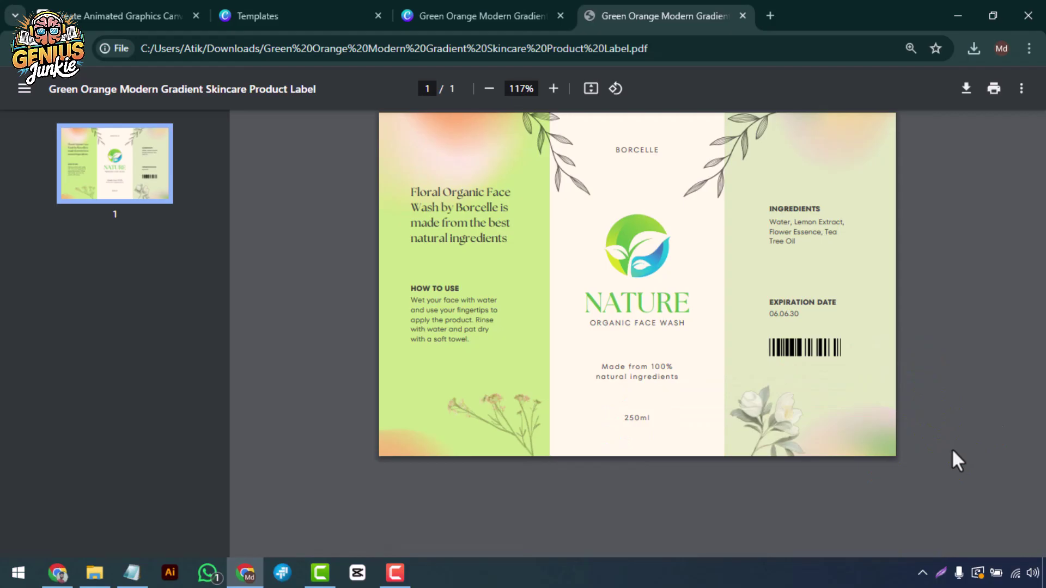
{"action": "scroll", "coordinate": [950, 455], "scroll_direction": "up", "scroll_amount": 1}
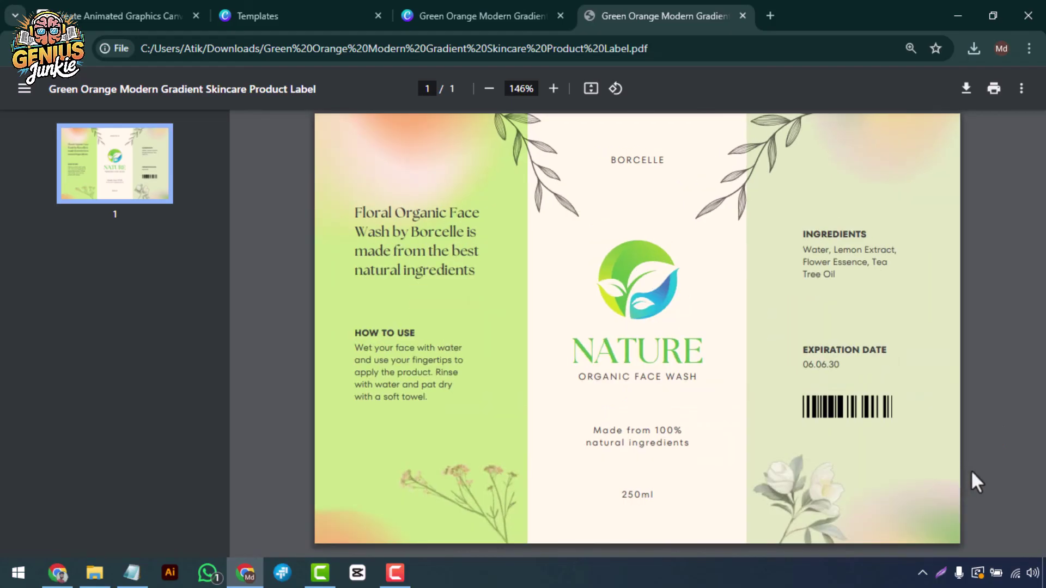